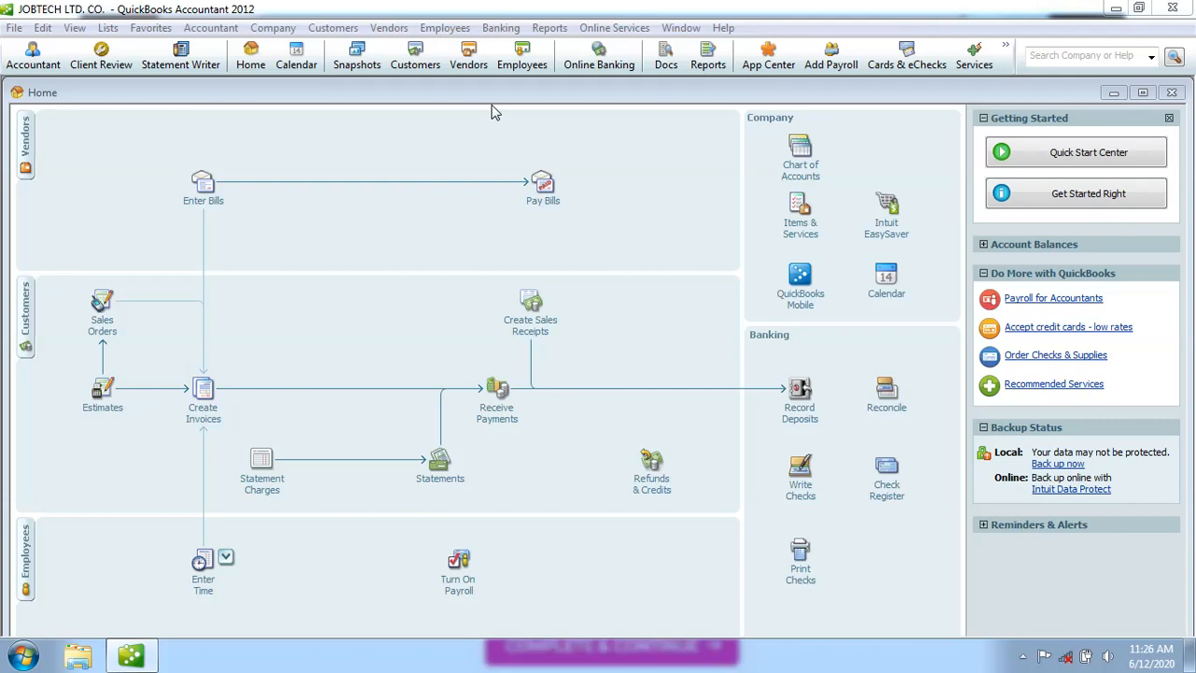
Open the Vendor Center from the Vendors menu and the Home page, closing it each time.
{"action": "left_click", "coordinate": [390, 29]}
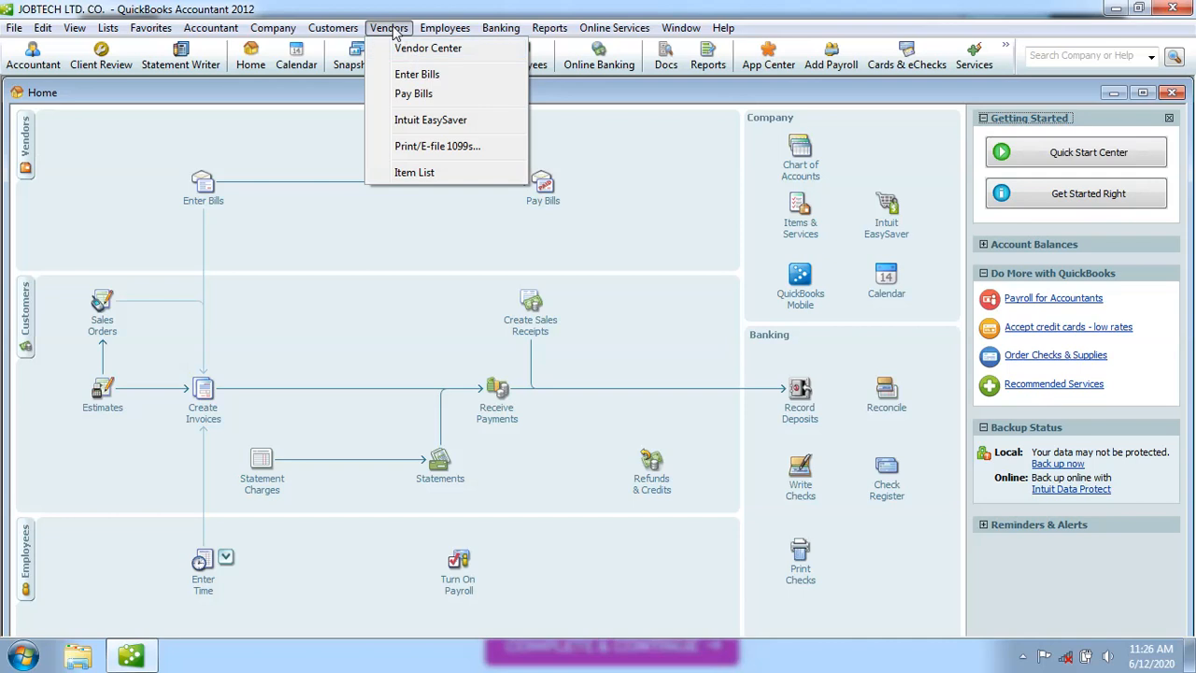
{"action": "left_click", "coordinate": [343, 229]}
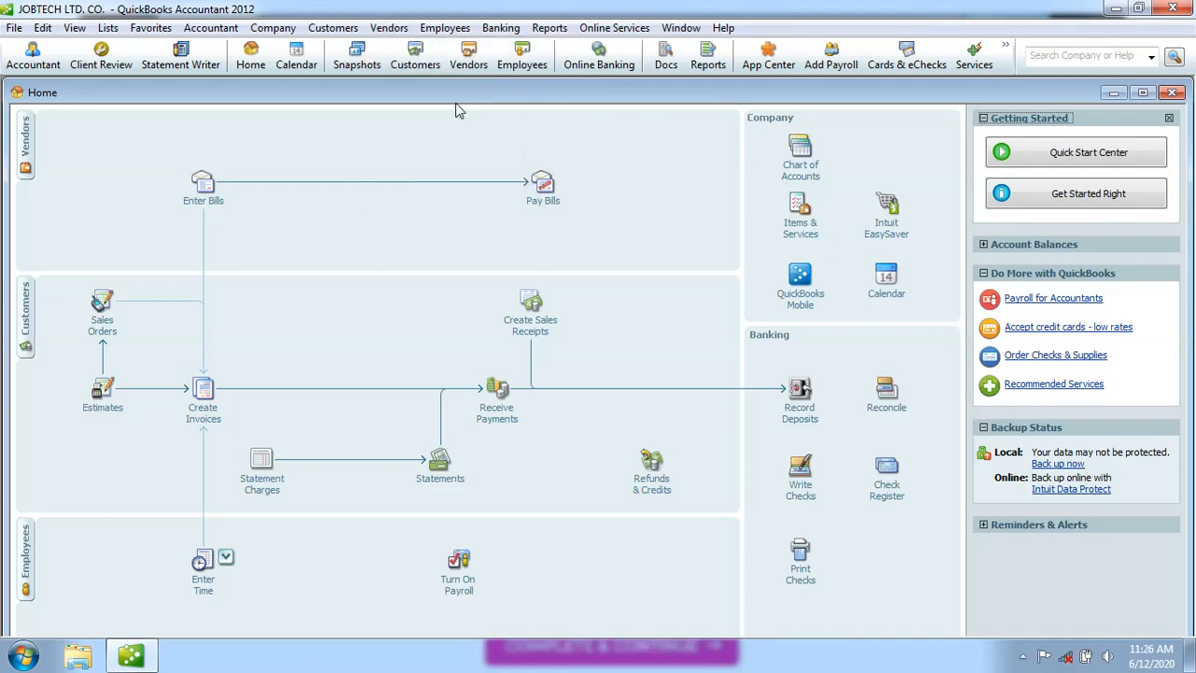
{"action": "left_click", "coordinate": [470, 66]}
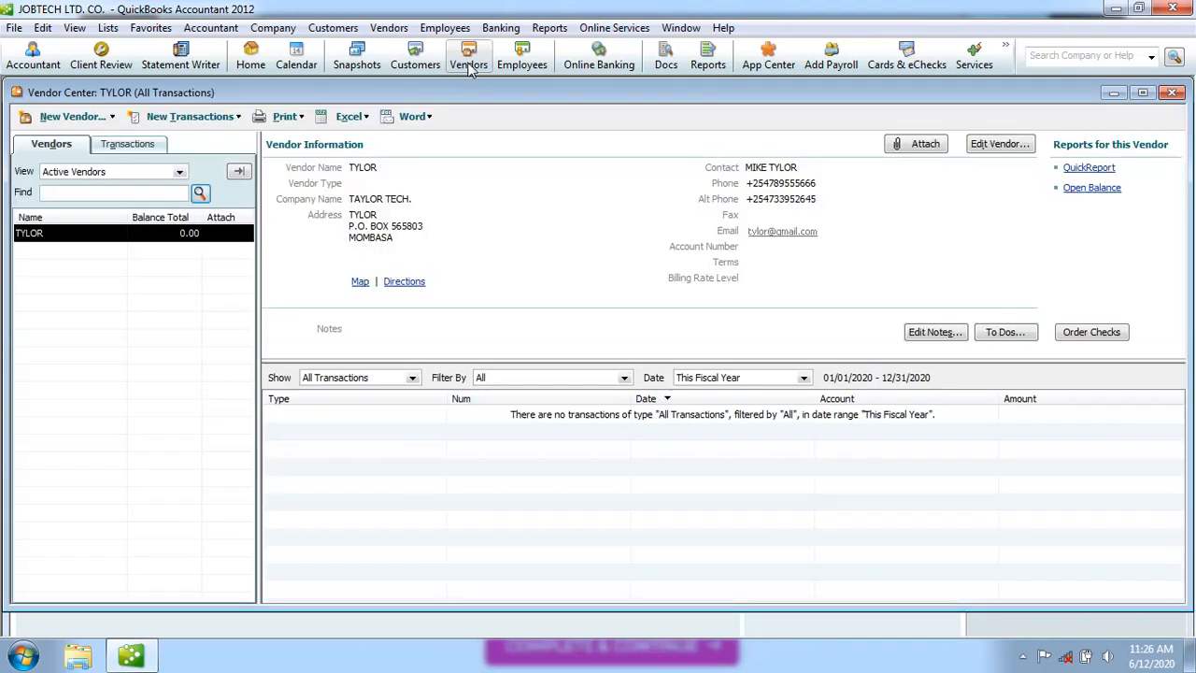
{"action": "left_click", "coordinate": [1174, 93]}
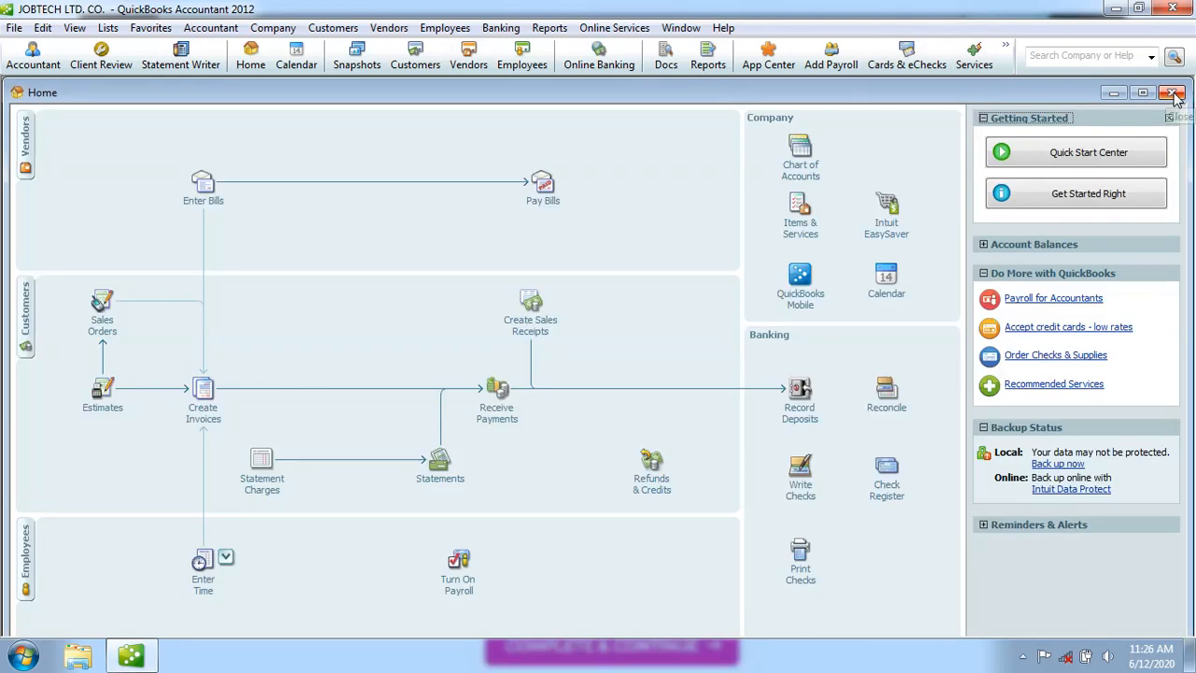
{"action": "left_click", "coordinate": [388, 27]}
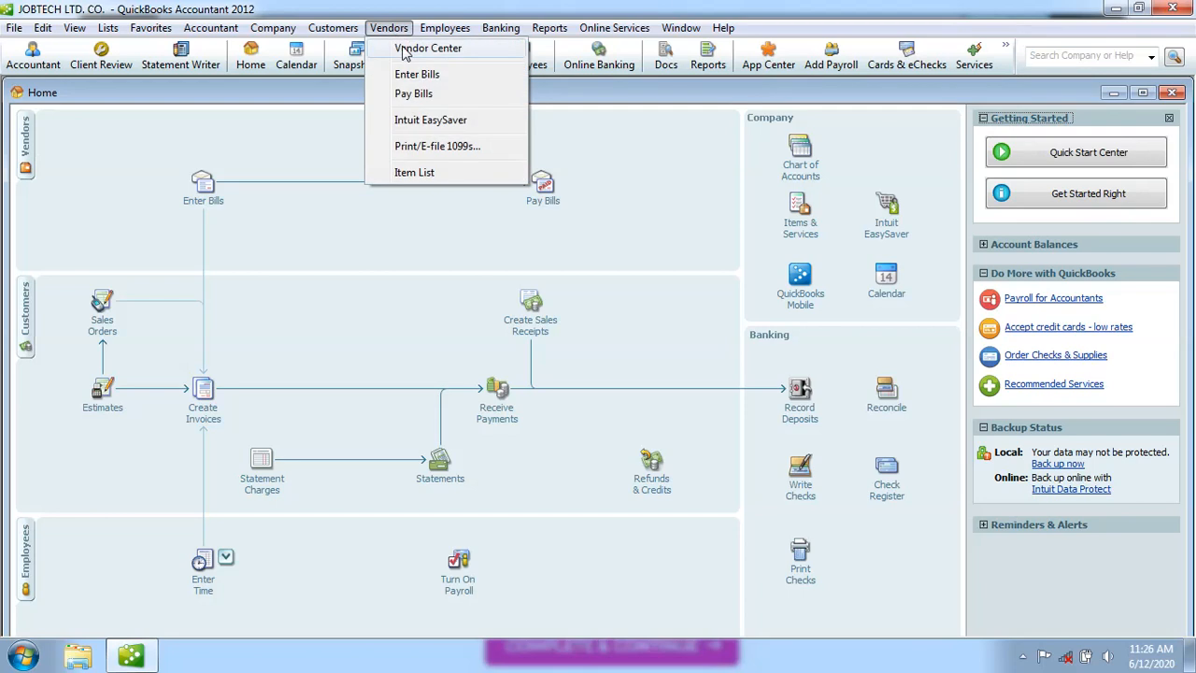
{"action": "left_click", "coordinate": [405, 50]}
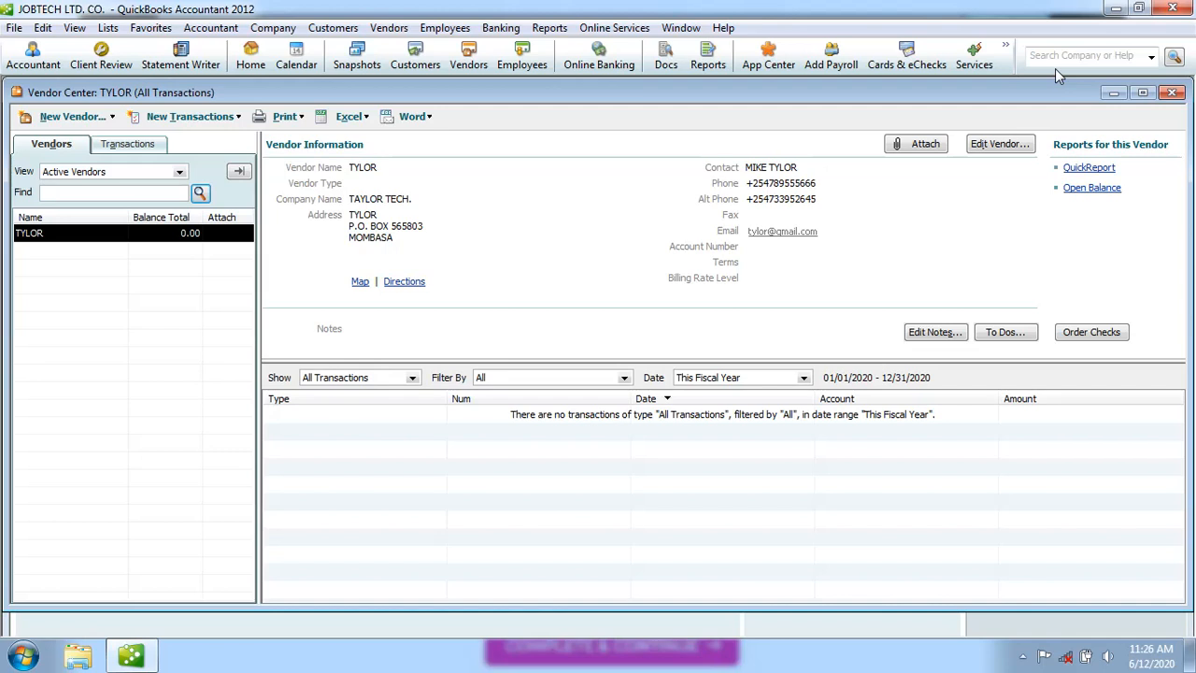
{"action": "left_click", "coordinate": [1173, 94]}
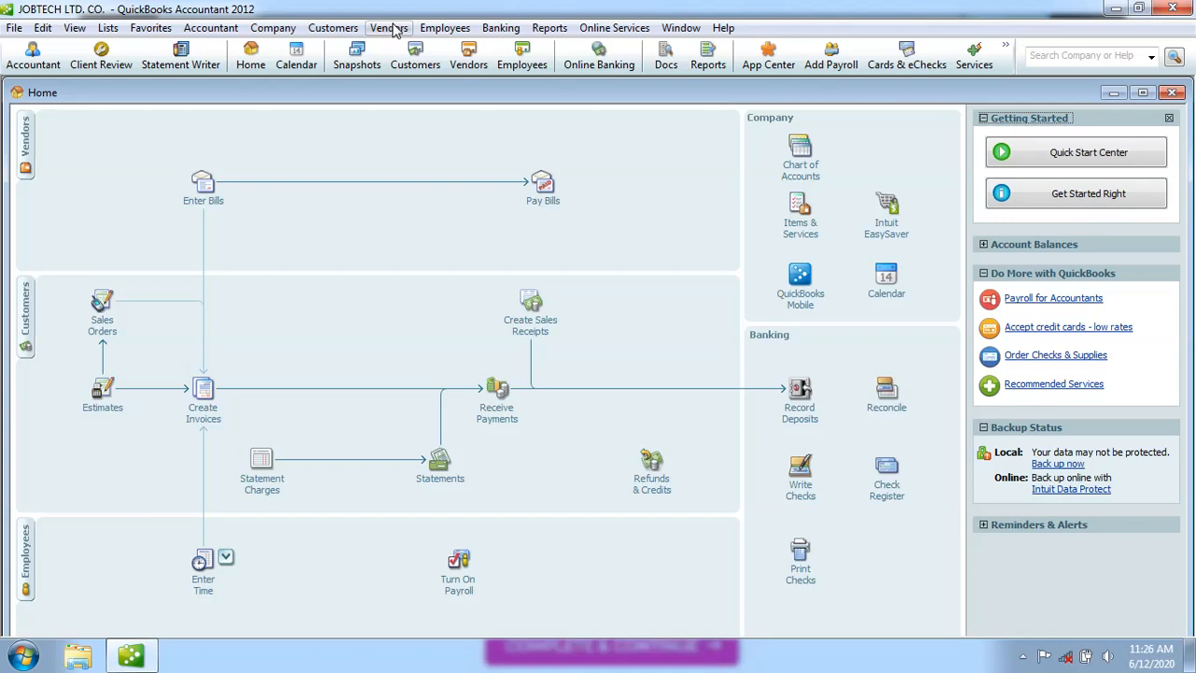
{"action": "left_click", "coordinate": [474, 67]}
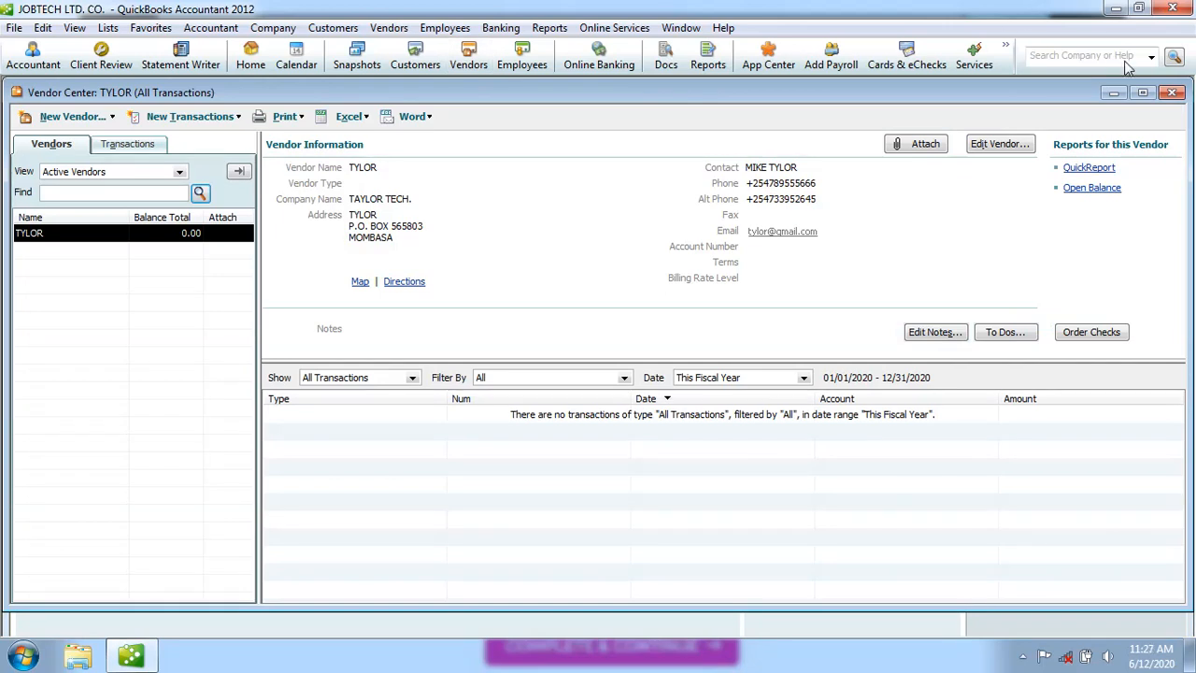
{"action": "left_click", "coordinate": [1170, 93]}
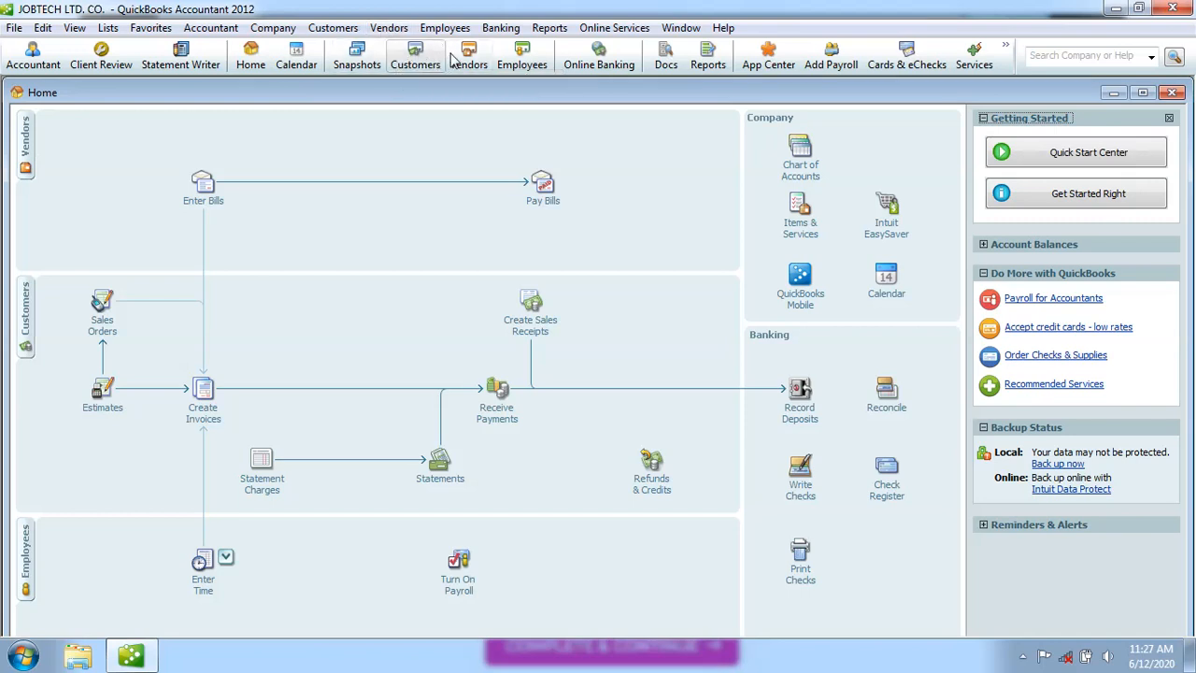
Open the Customer Center from the Customers menu and the Home page, closing it each time.
{"action": "left_click", "coordinate": [334, 28]}
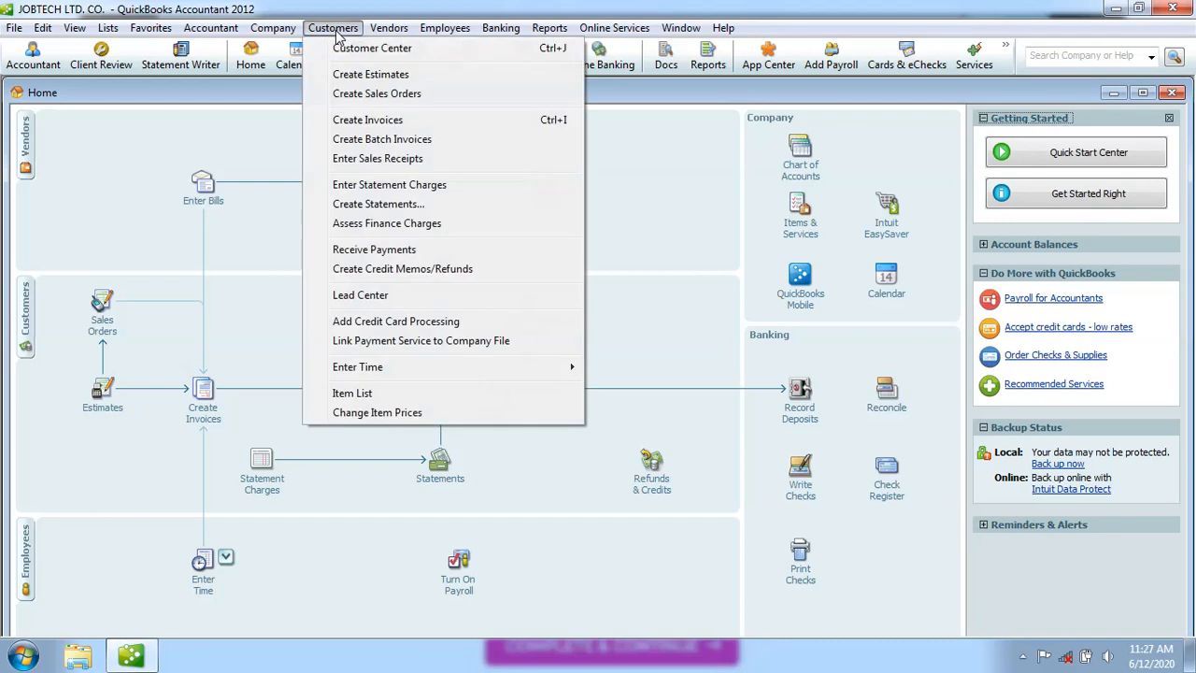
{"action": "left_click", "coordinate": [342, 47]}
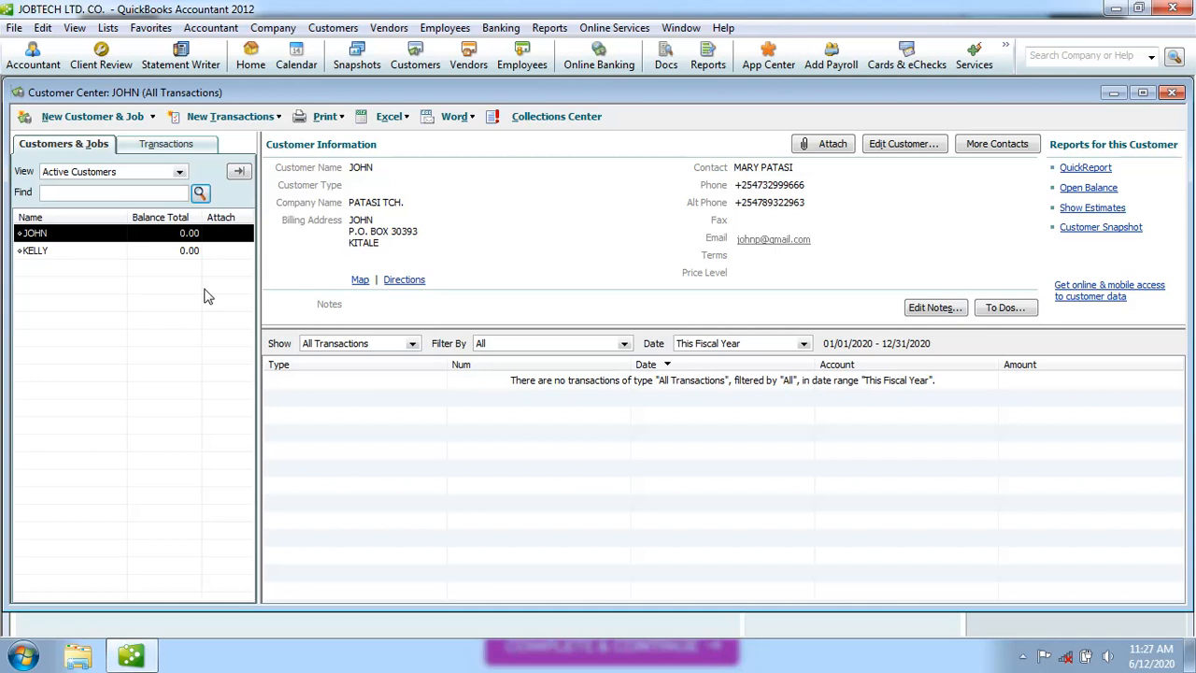
{"action": "left_click", "coordinate": [1172, 94]}
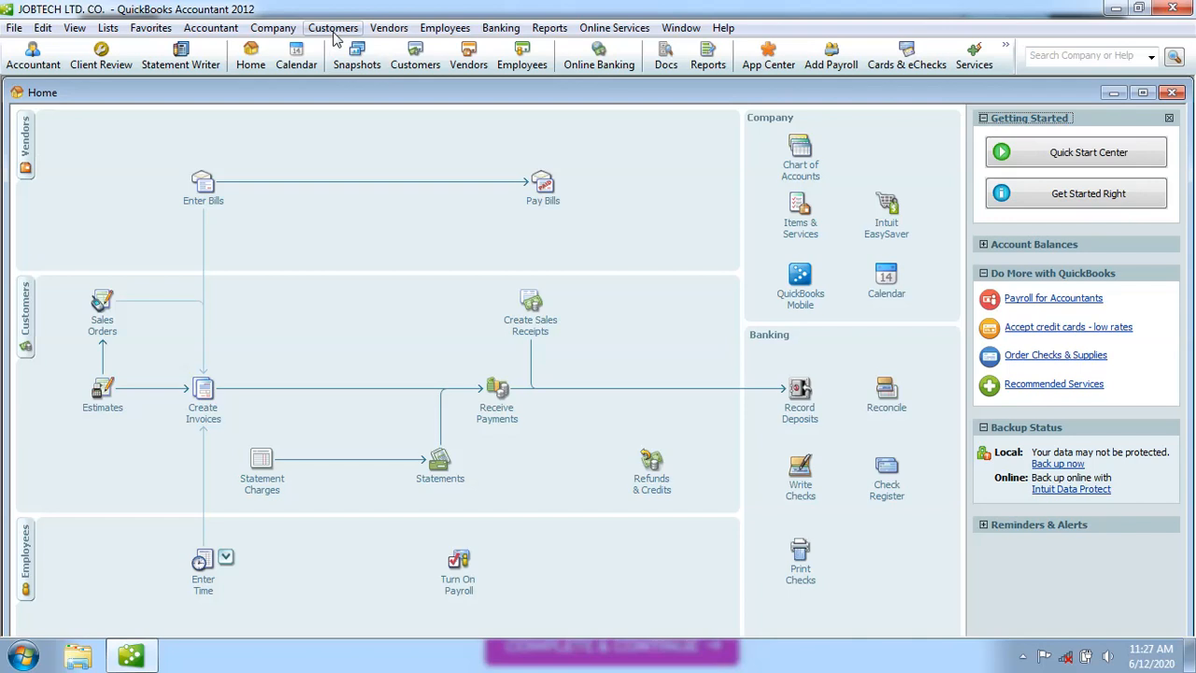
{"action": "left_click", "coordinate": [429, 70]}
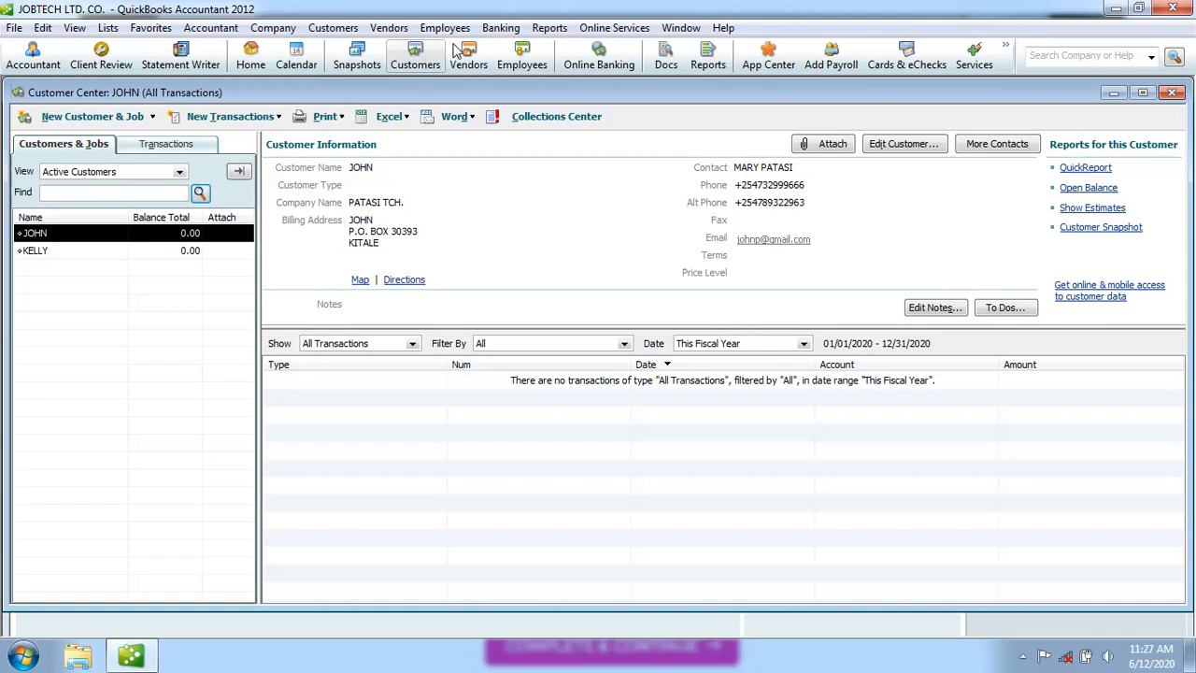
{"action": "left_click", "coordinate": [1173, 94]}
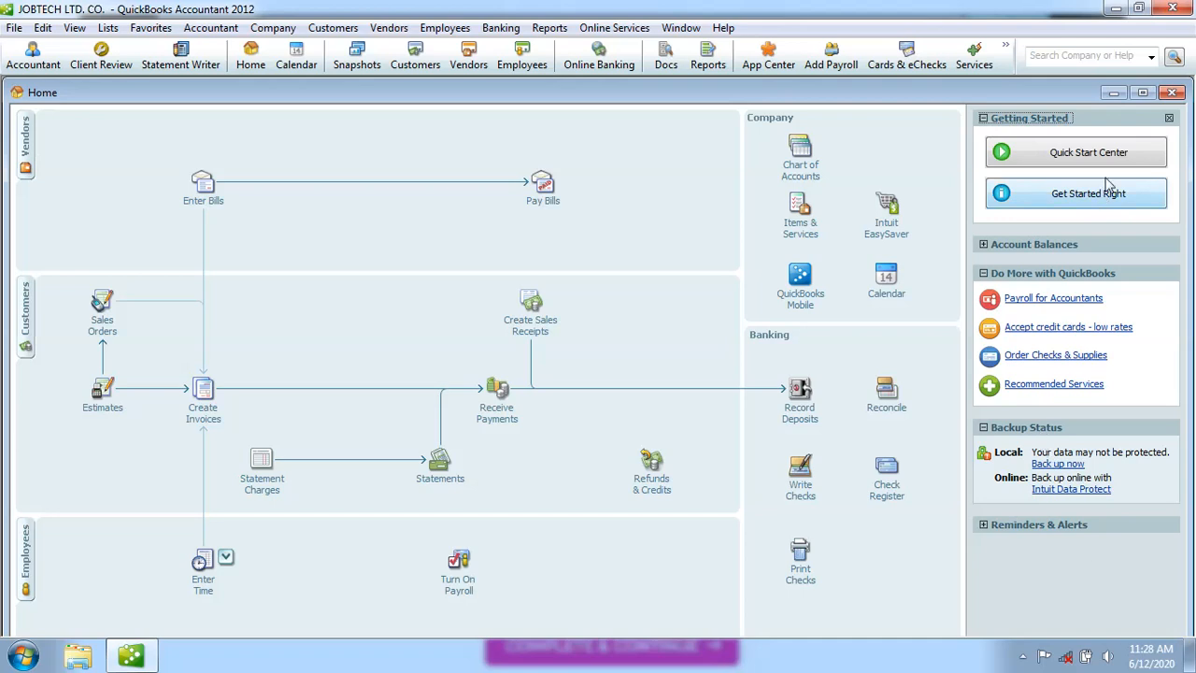
Close the Getting Started panel, cancelling once and then confirming with Yes.
{"action": "left_click", "coordinate": [1169, 118]}
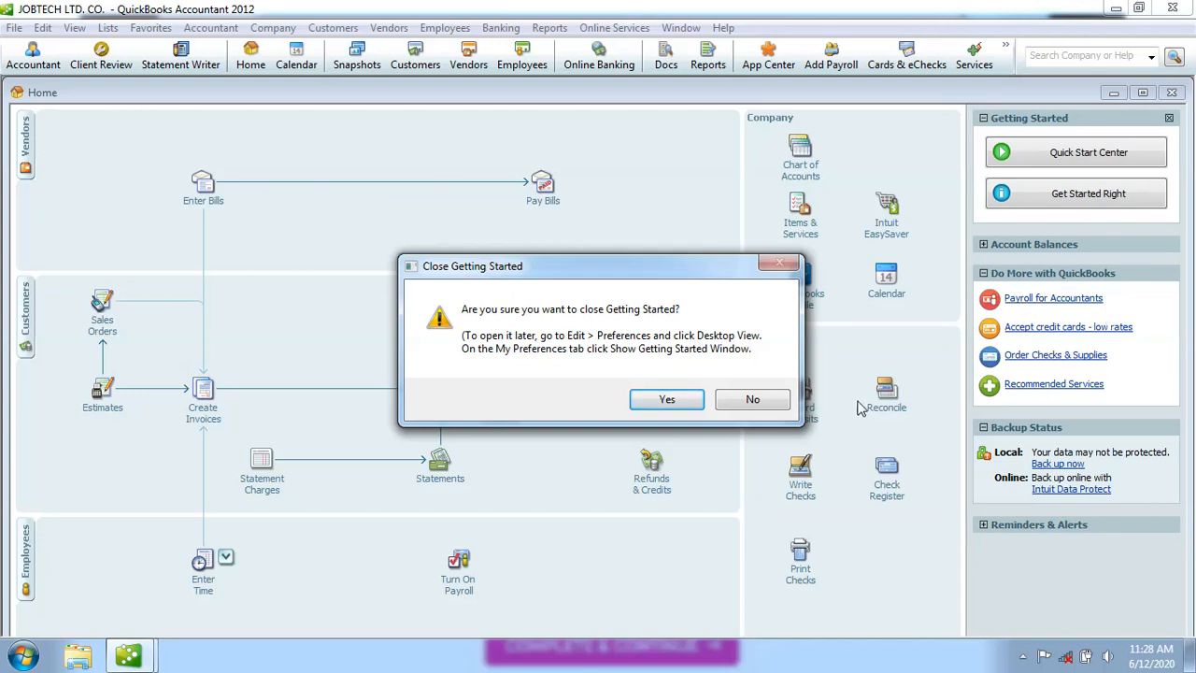
{"action": "left_click", "coordinate": [753, 400]}
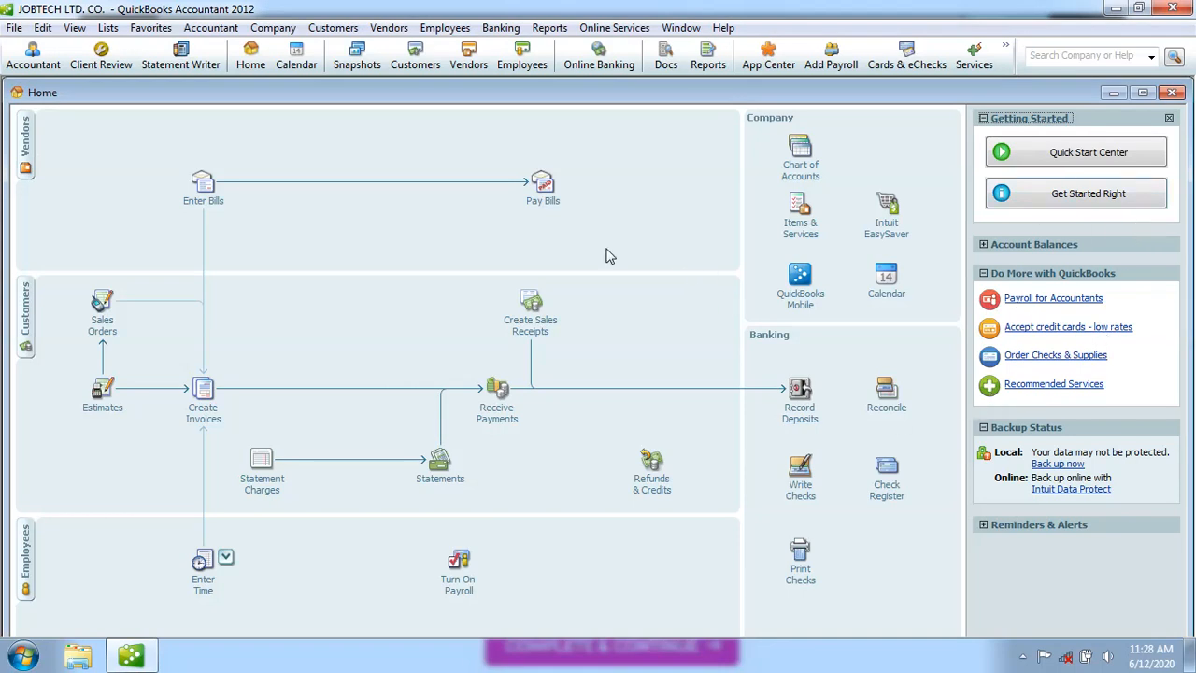
{"action": "left_click", "coordinate": [1169, 119]}
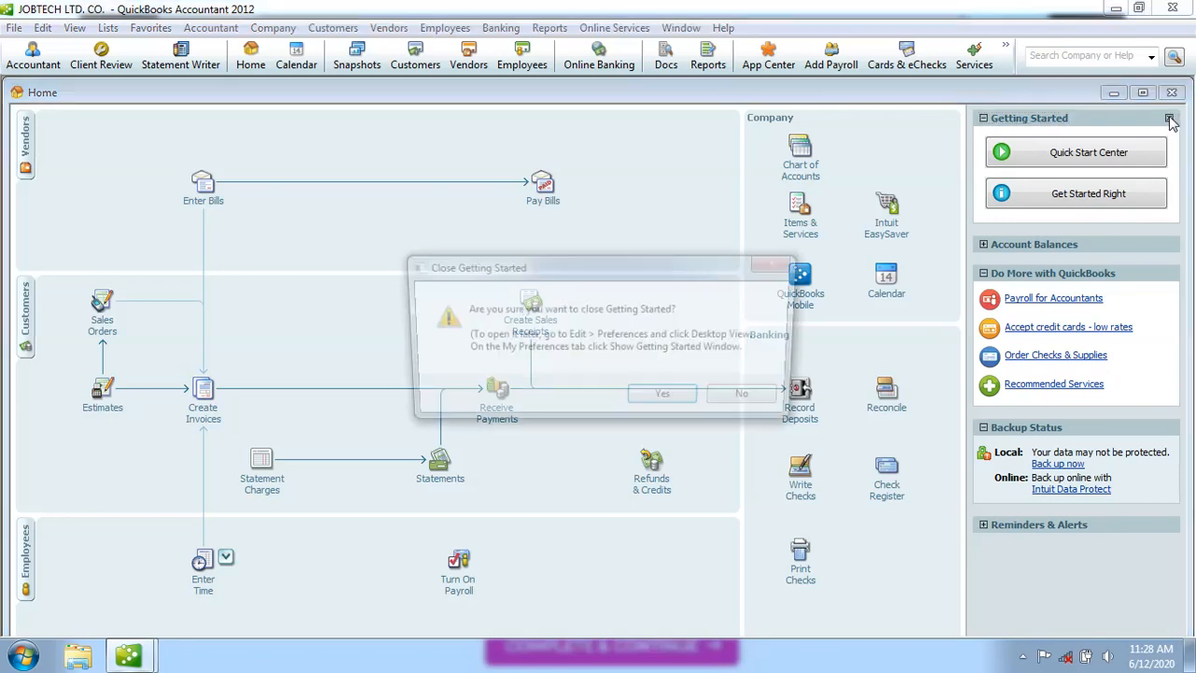
{"action": "left_click", "coordinate": [666, 399]}
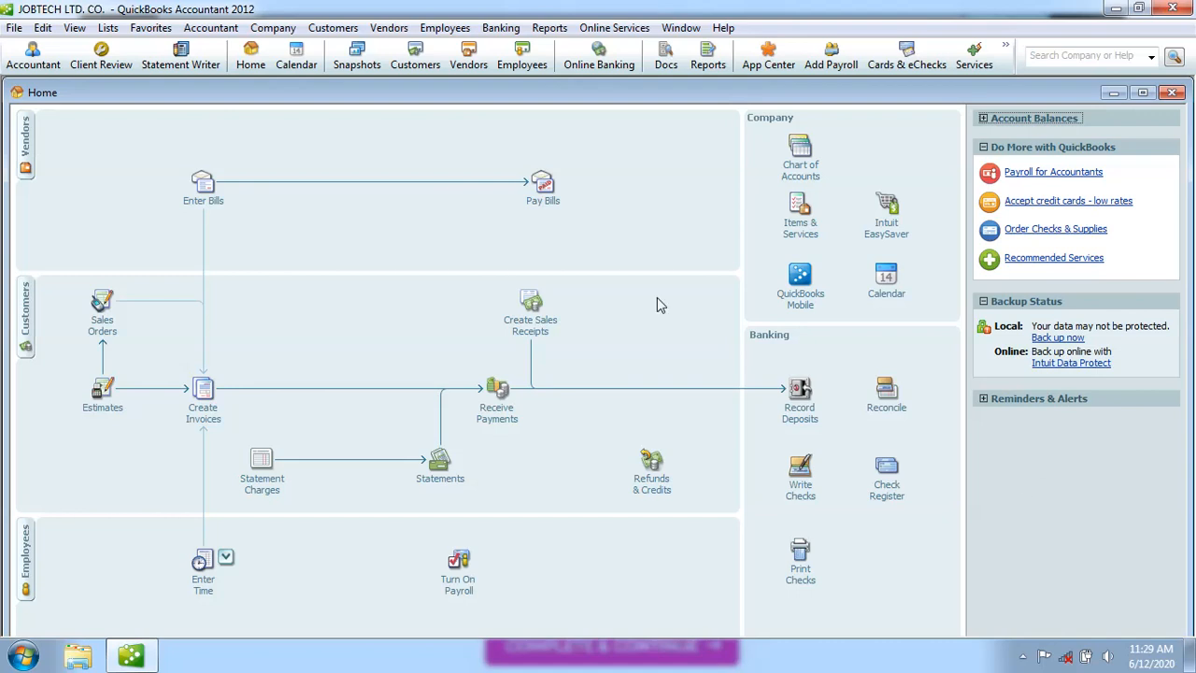
{"action": "left_click", "coordinate": [43, 27]}
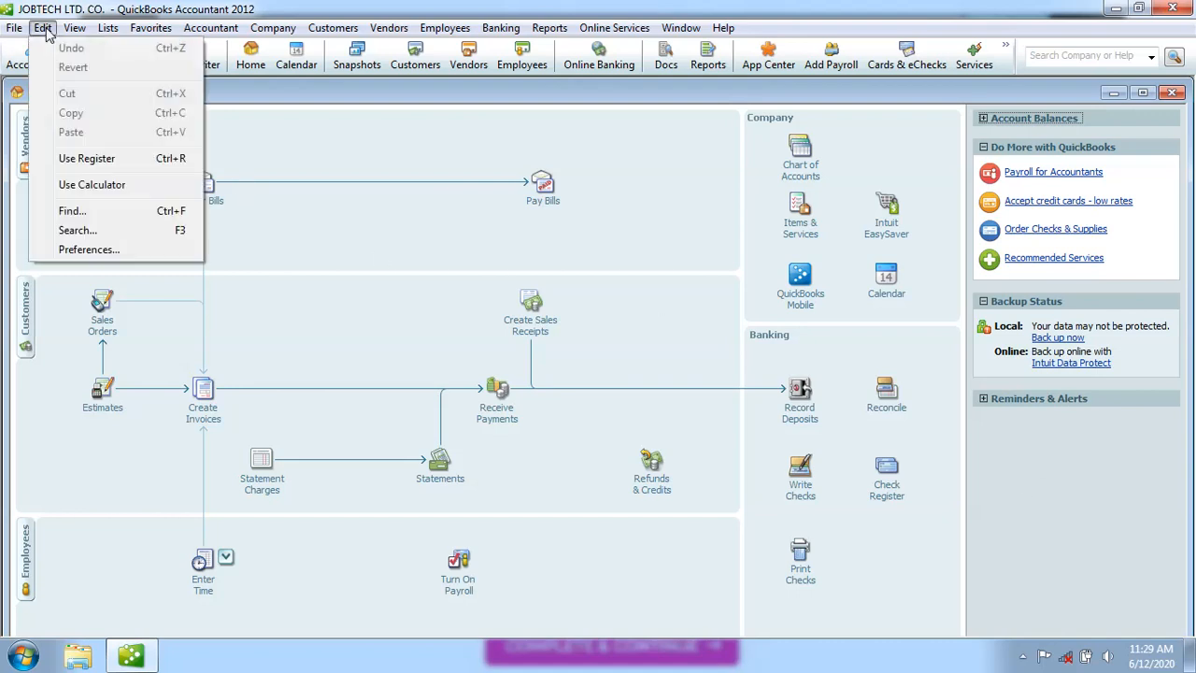
{"action": "left_click", "coordinate": [89, 249]}
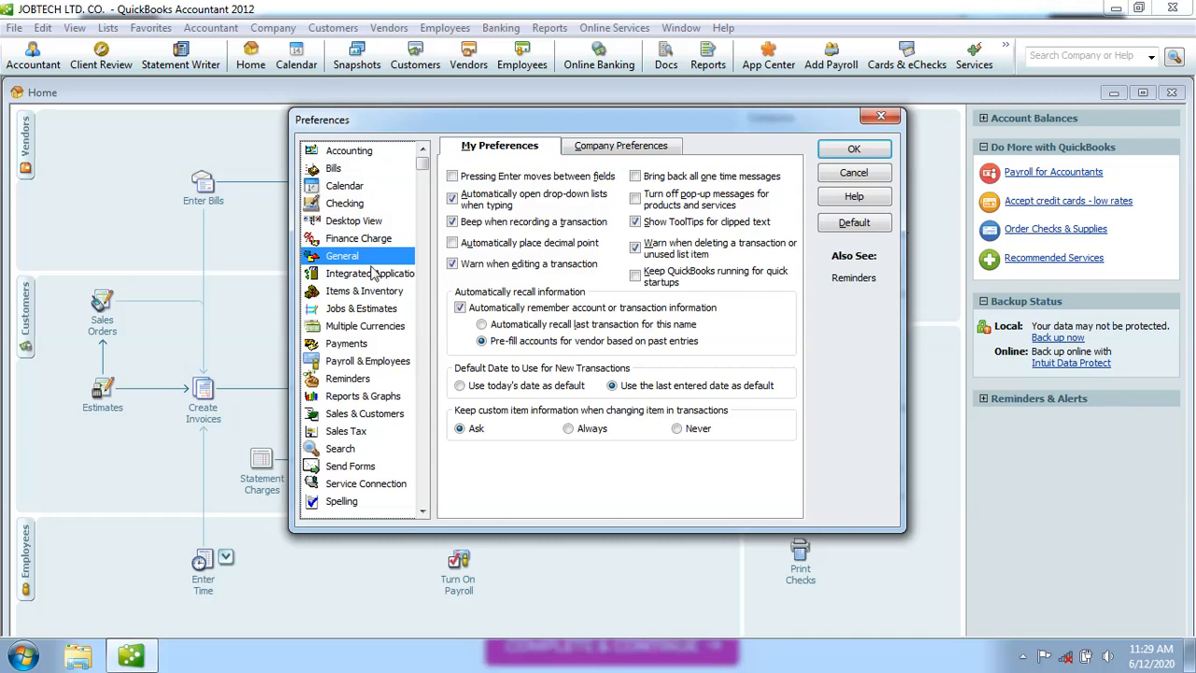
{"action": "left_click", "coordinate": [423, 511]}
{"action": "left_click", "coordinate": [422, 511]}
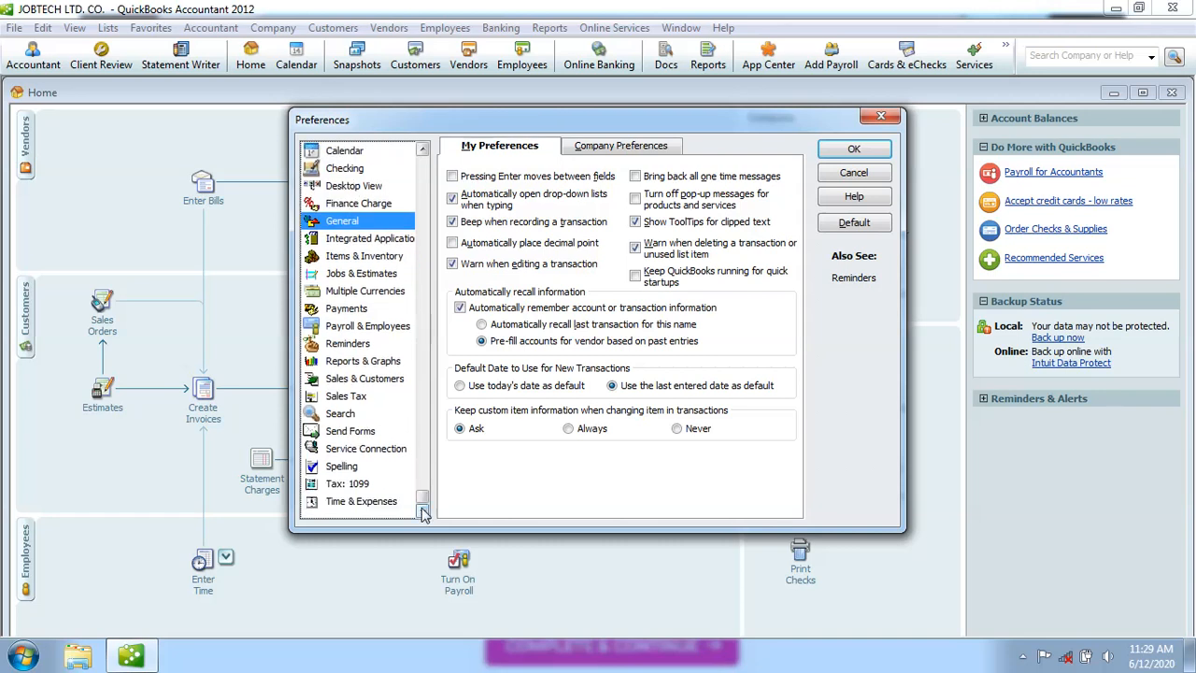
{"action": "left_click", "coordinate": [881, 115]}
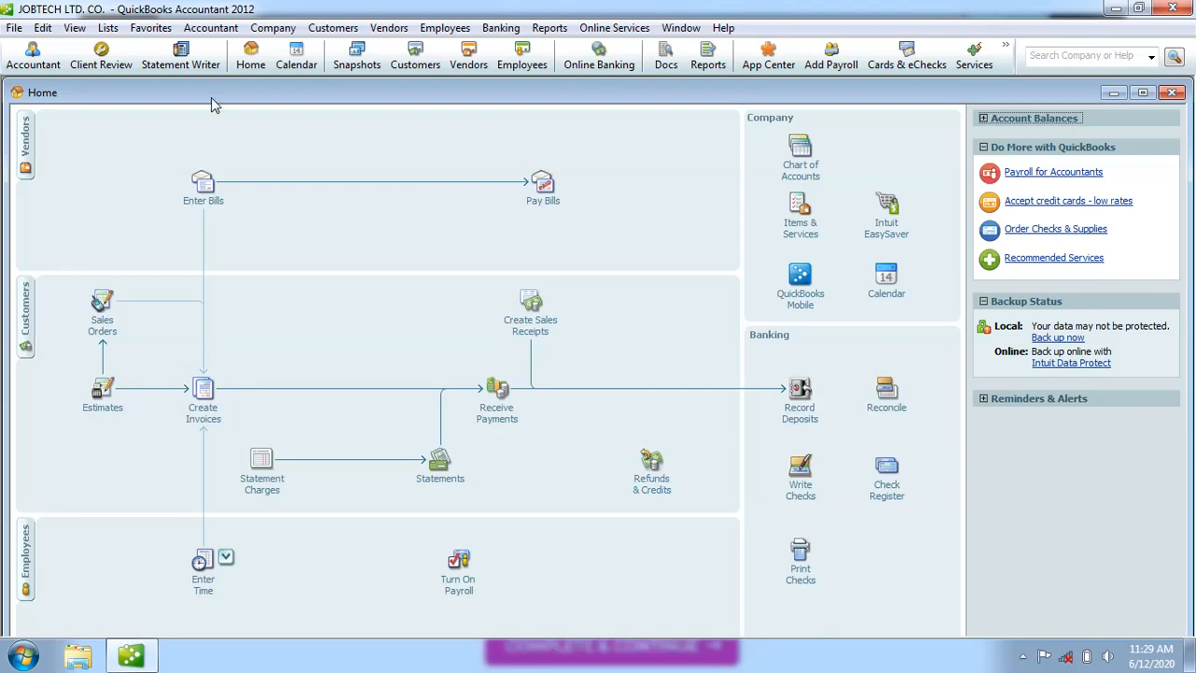
Open the Customer Center, start a New Customer and dismiss the New Feature notice.
{"action": "left_click", "coordinate": [343, 34]}
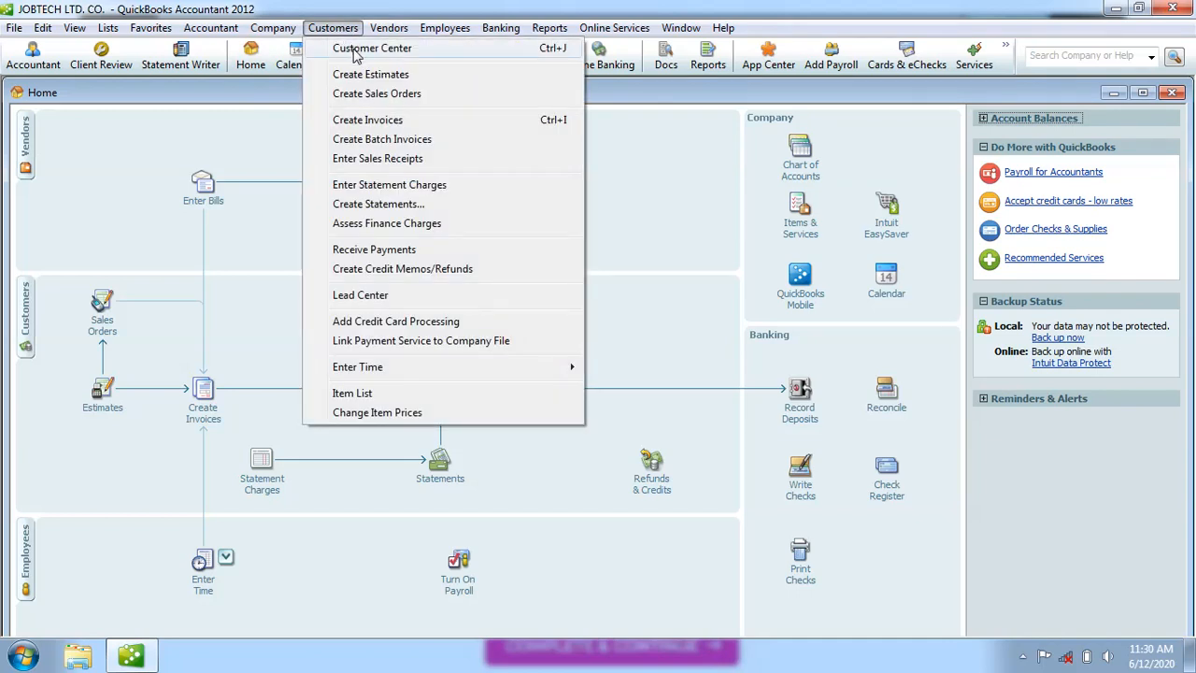
{"action": "left_click", "coordinate": [372, 47]}
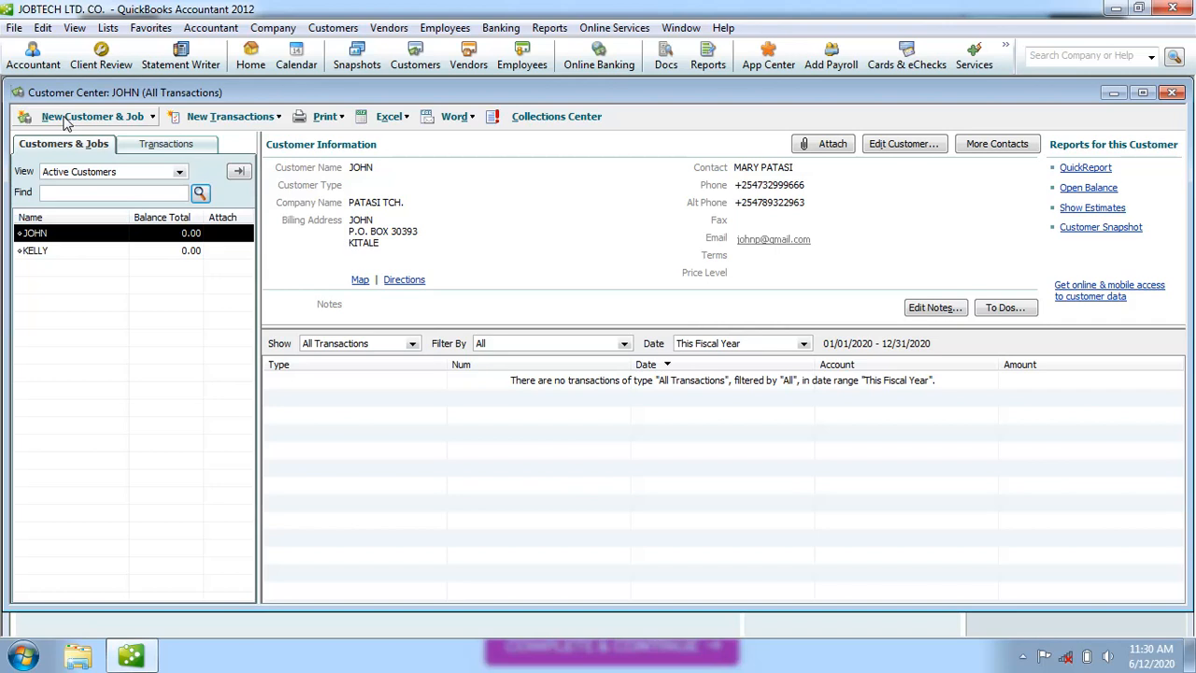
{"action": "left_click", "coordinate": [153, 118]}
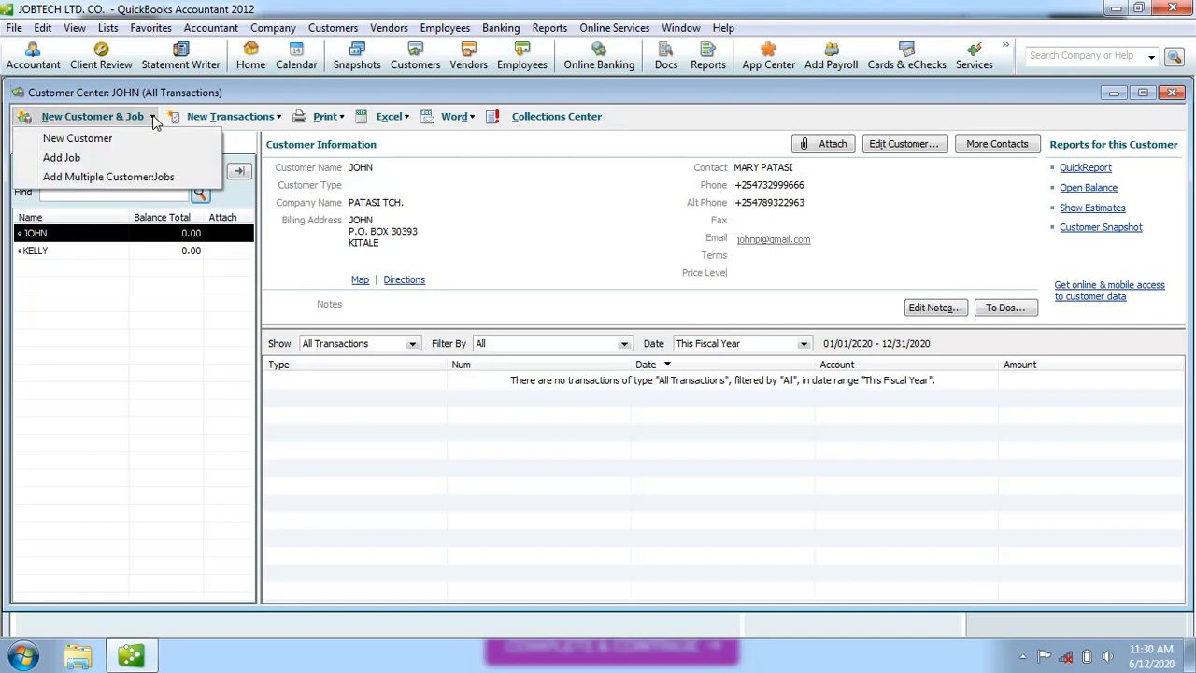
{"action": "left_click", "coordinate": [118, 142]}
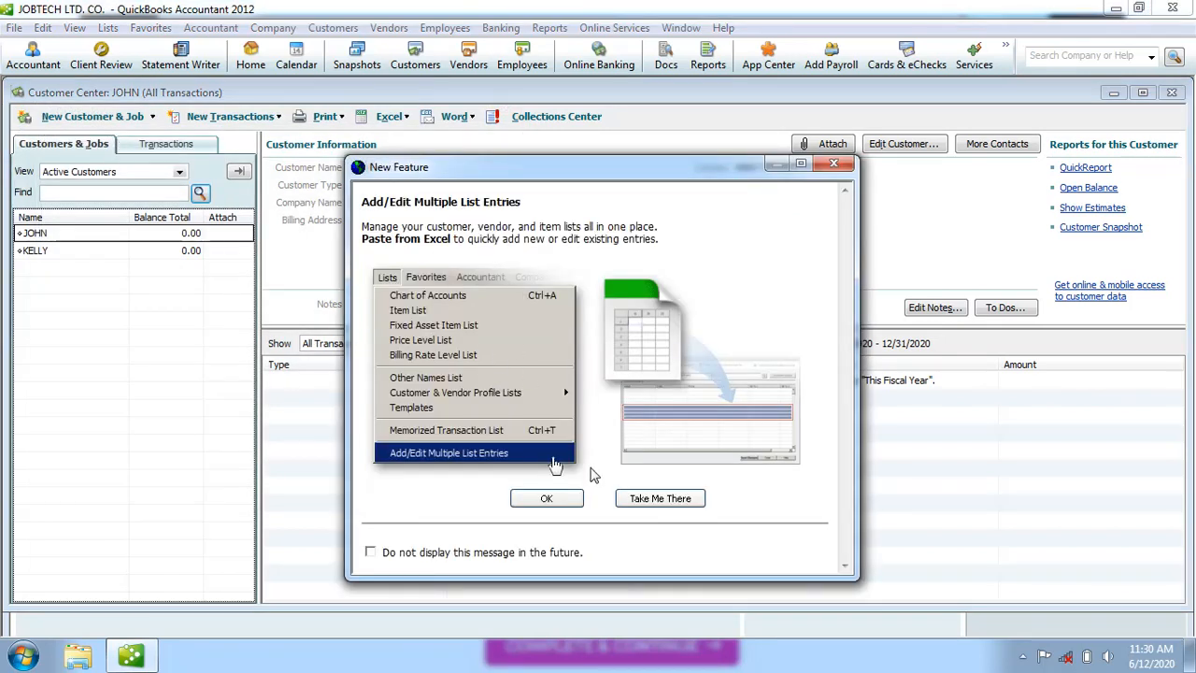
{"action": "left_click", "coordinate": [547, 498]}
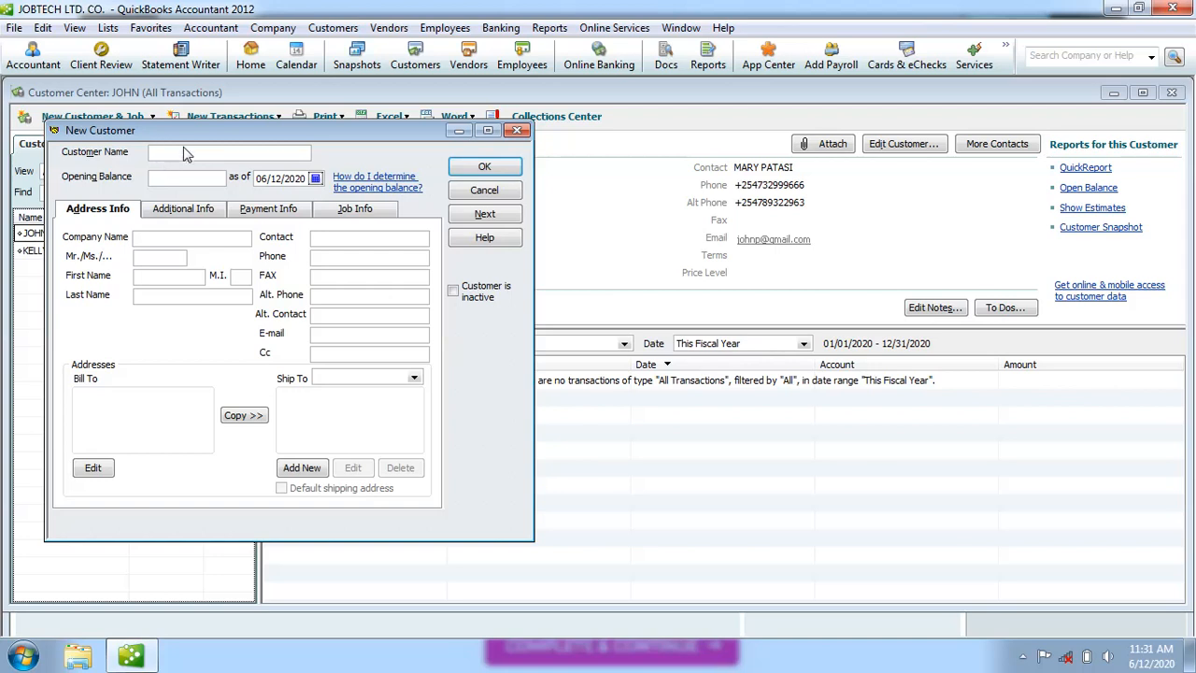
Enter the customer name, the company name and the title MR.
{"action": "type", "text": "SILAS"}
{"action": "left_click", "coordinate": [169, 236]}
{"action": "type", "text": "SILAS STORES"}
{"action": "left_click", "coordinate": [167, 255]}
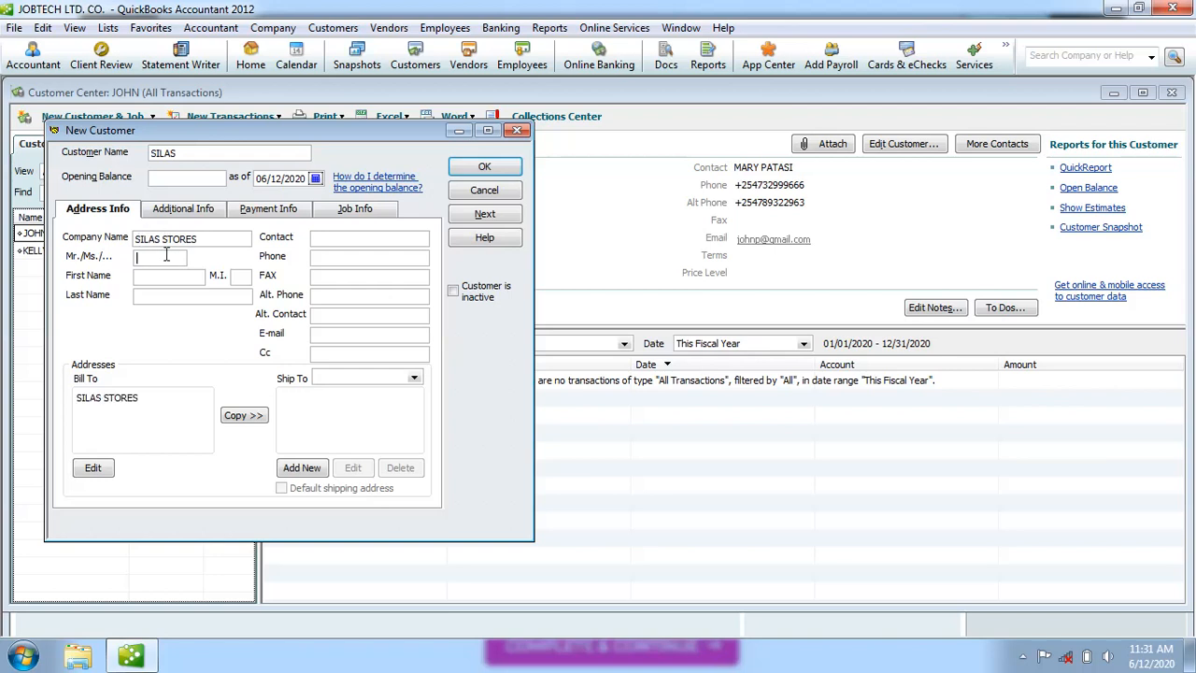
{"action": "type", "text": "MR."}
Enter the first name, last name and middle initial, and extend the Customer Name to the full name.
{"action": "left_click", "coordinate": [165, 277]}
{"action": "left_click", "coordinate": [241, 277]}
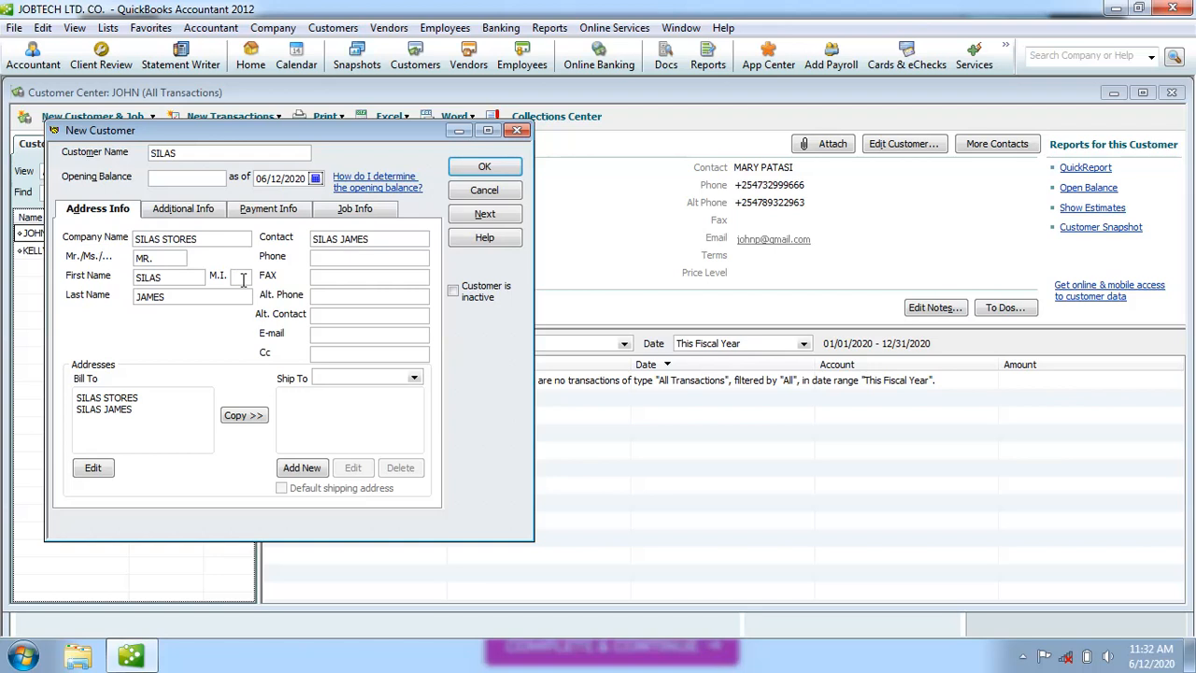
{"action": "type", "text": "M"}
{"action": "left_click", "coordinate": [184, 153]}
Type the customer's main phone number in the Phone field, correcting typos.
{"action": "left_click", "coordinate": [171, 256]}
{"action": "left_click", "coordinate": [341, 260]}
{"action": "type", "text": "+5"}
{"action": "key", "text": "BackSpace"}
{"action": "key", "text": "BackSpace"}
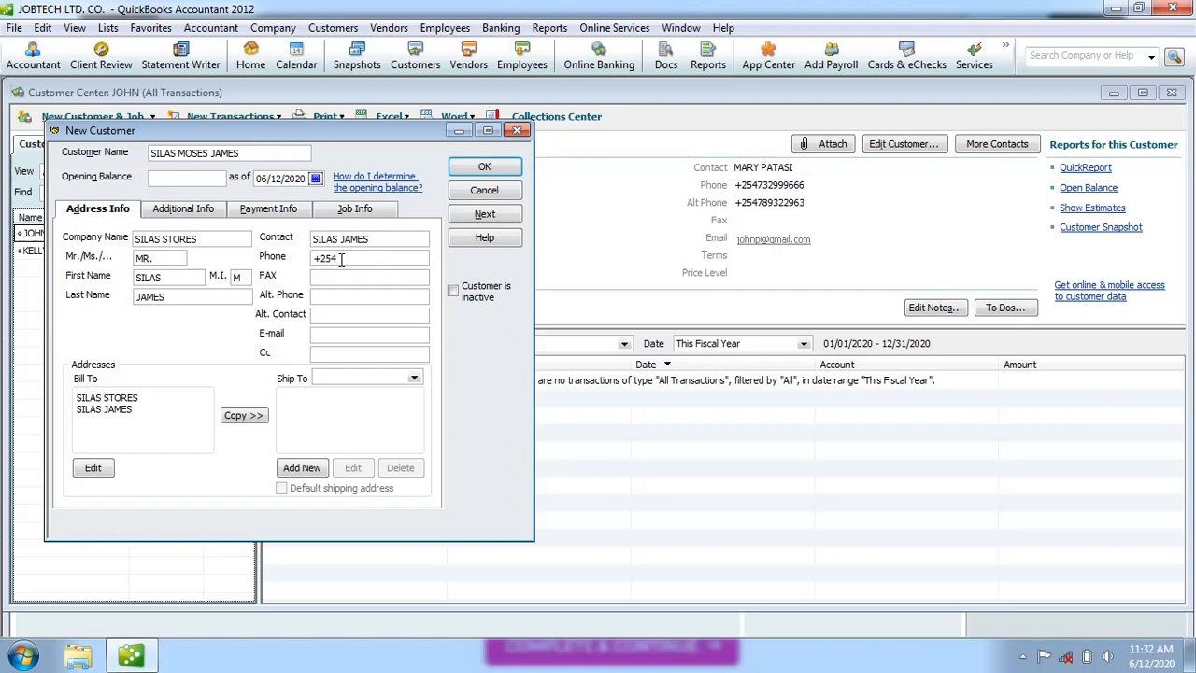
Enter the alternate phone number and the alternate contact's name.
{"action": "left_click", "coordinate": [330, 299]}
{"action": "type", "text": "+5"}
{"action": "key", "text": "BackSpace"}
{"action": "key", "text": "BackSpace"}
{"action": "type", "text": "254"}
{"action": "key", "text": "BackSpace"}
{"action": "key", "text": "BackSpace"}
{"action": "key", "text": "BackSpace"}
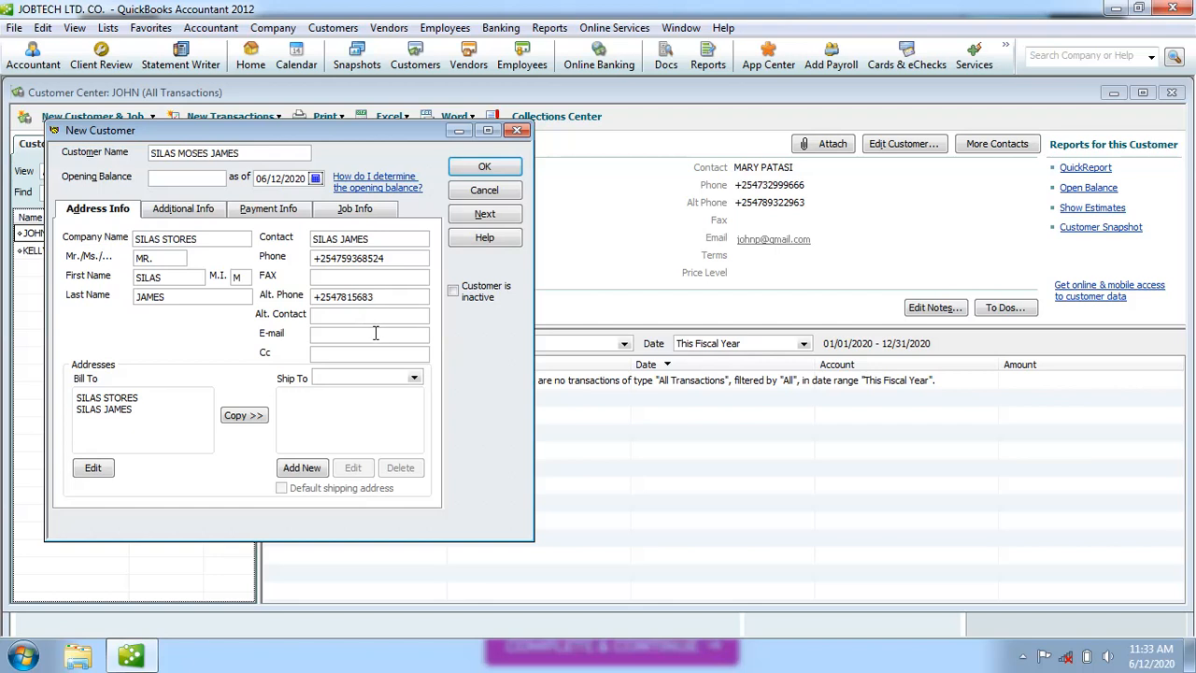
Enter the customer's main e-mail address and the Cc e-mail address, fixing typos.
{"action": "left_click", "coordinate": [357, 336]}
{"action": "type", "text": "sil"}
{"action": "key", "text": "BackSpace"}
{"action": "key", "text": "BackSpace"}
{"action": "key", "text": "BackSpace"}
{"action": "left_click", "coordinate": [343, 356]}
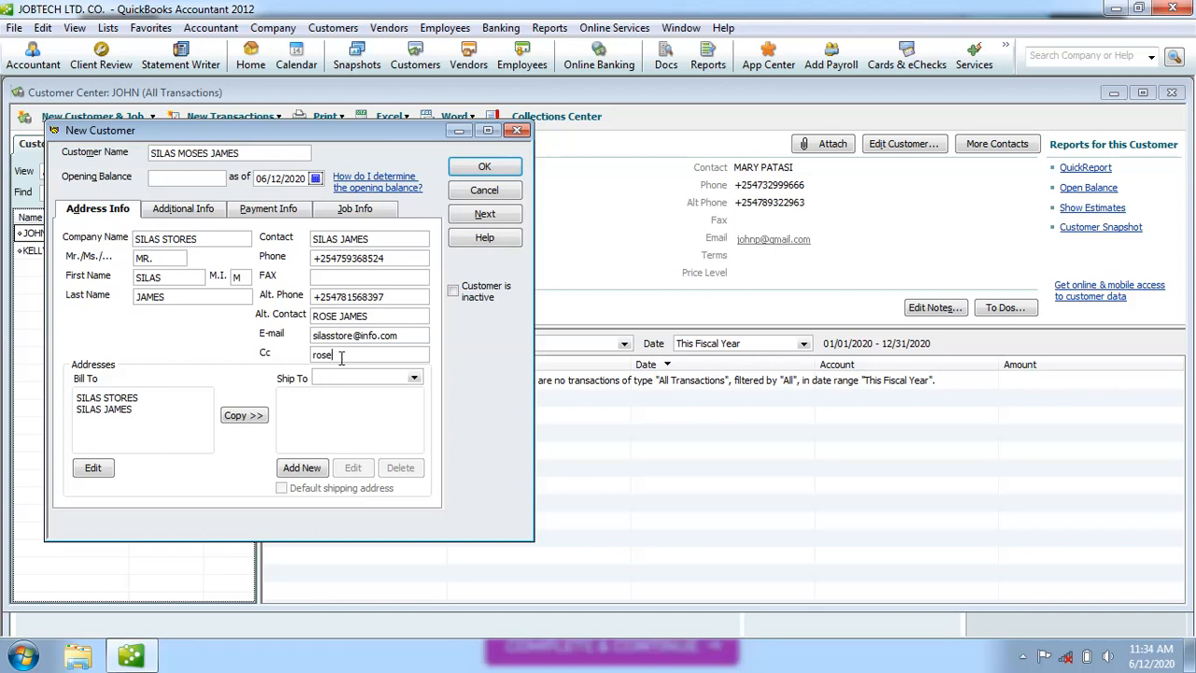
Delete the contact's name line from the Bill To box, leaving only the company name.
{"action": "key", "text": "BackSpace"}
{"action": "key", "text": "BackSpace"}
{"action": "key", "text": "BackSpace"}
{"action": "key", "text": "BackSpace"}
{"action": "key", "text": "BackSpace"}
{"action": "key", "text": "BackSpace"}
{"action": "key", "text": "BackSpace"}
{"action": "key", "text": "BackSpace"}
{"action": "key", "text": "BackSpace"}
{"action": "key", "text": "BackSpace"}
{"action": "key", "text": "BackSpace"}
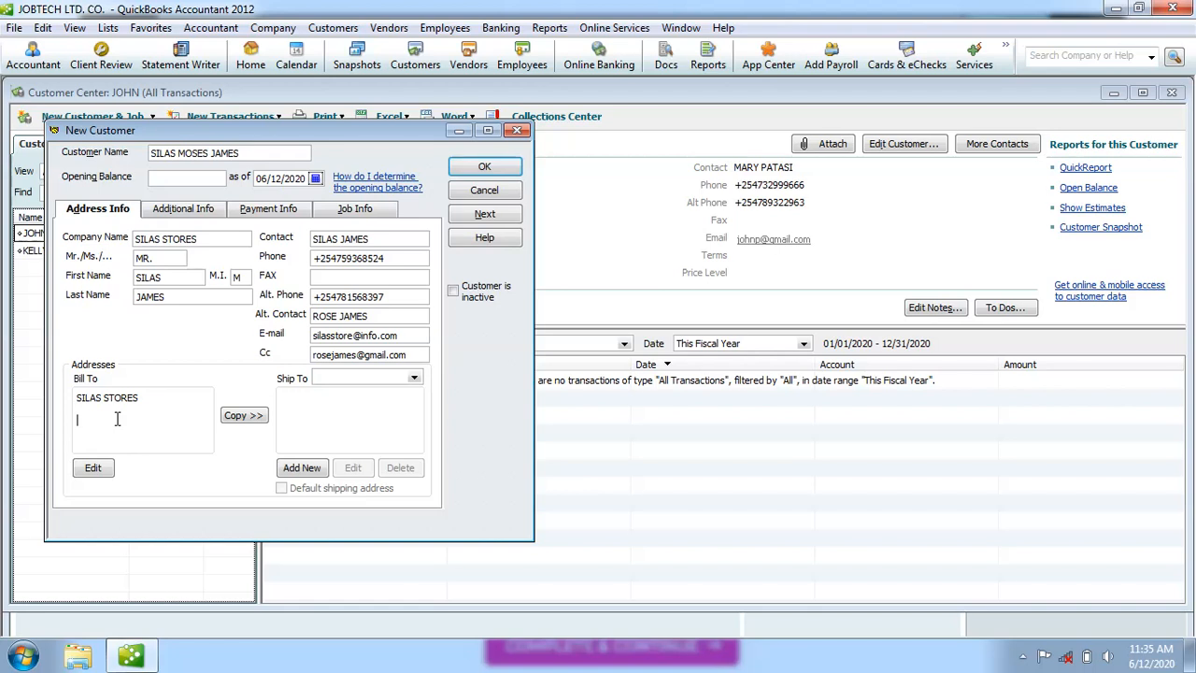
Add the P.O. box, town and country to the Bill To address in the editor and save it.
{"action": "left_click", "coordinate": [99, 470]}
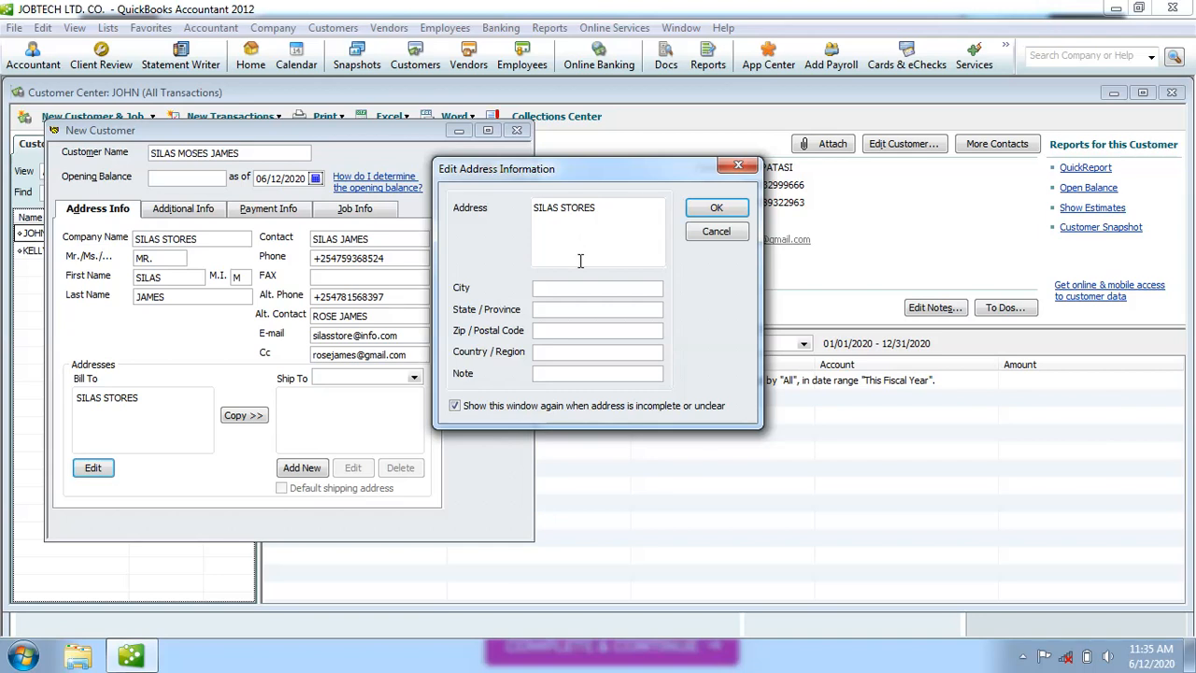
{"action": "key", "text": "Return"}
{"action": "type", "text": "p.o"}
{"action": "key", "text": "BackSpace"}
{"action": "key", "text": "BackSpace"}
{"action": "left_click", "coordinate": [582, 290]}
{"action": "type", "text": "MACHAKOS"}
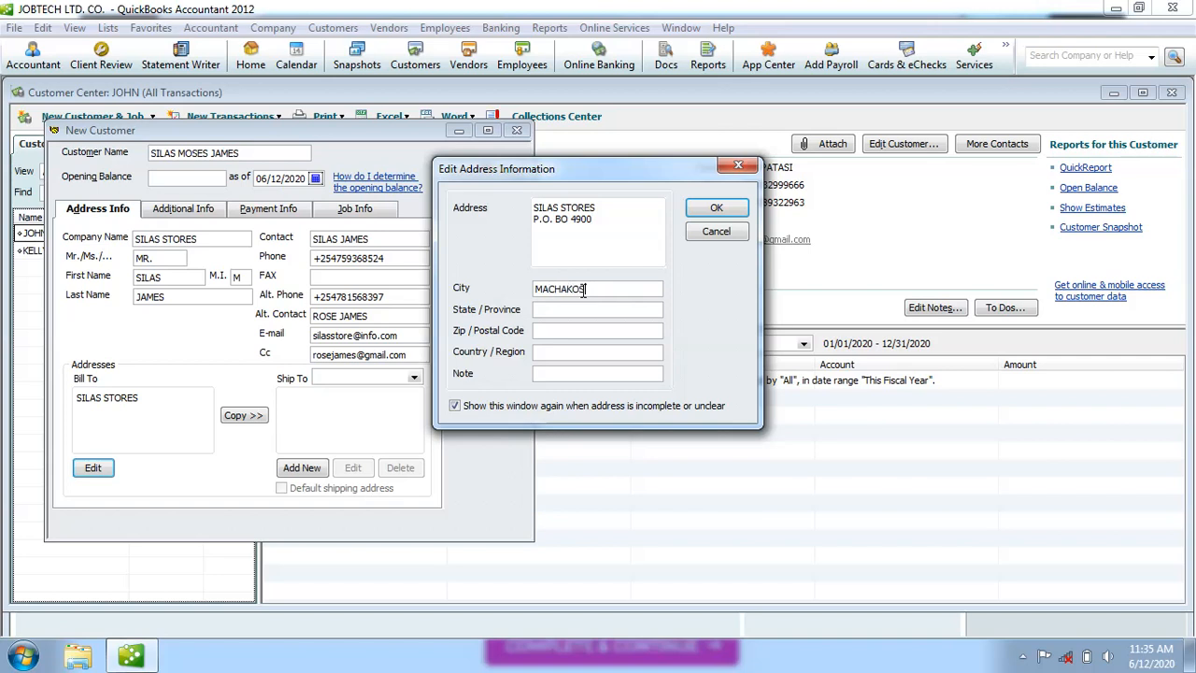
{"action": "left_click", "coordinate": [552, 352]}
{"action": "type", "text": "KENYA"}
{"action": "left_click", "coordinate": [577, 310]}
{"action": "left_click", "coordinate": [717, 208]}
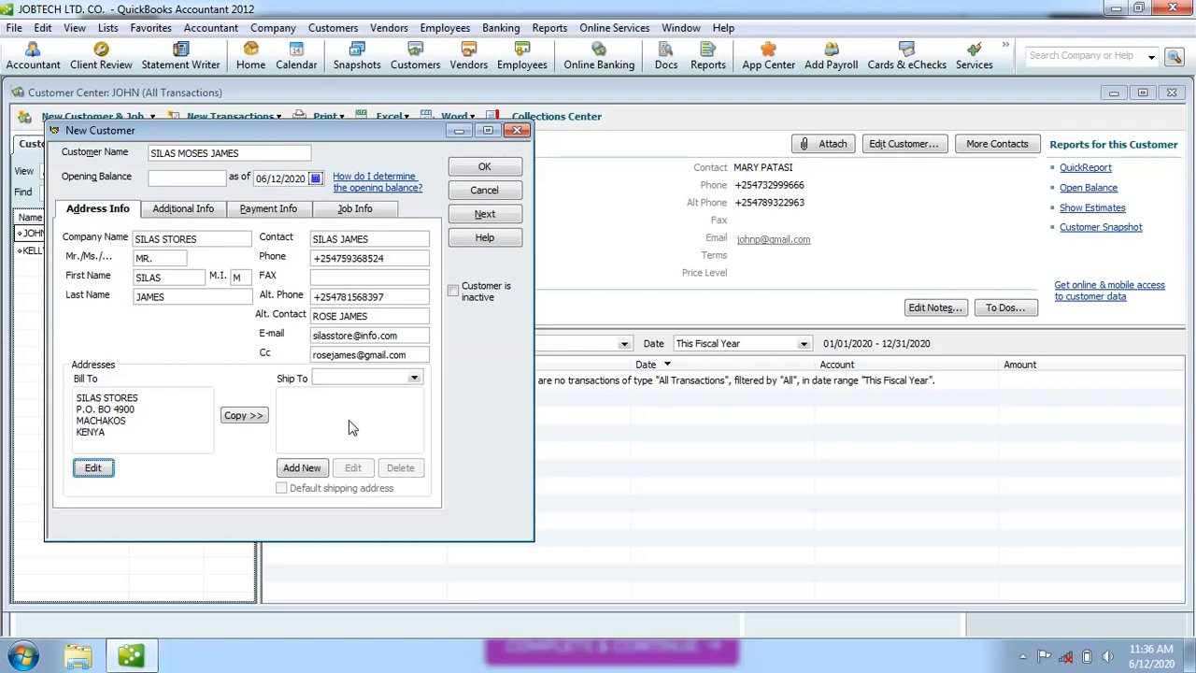
Copy the billing address as shipping address Ship To 1 and save the new customer.
{"action": "left_click", "coordinate": [244, 419]}
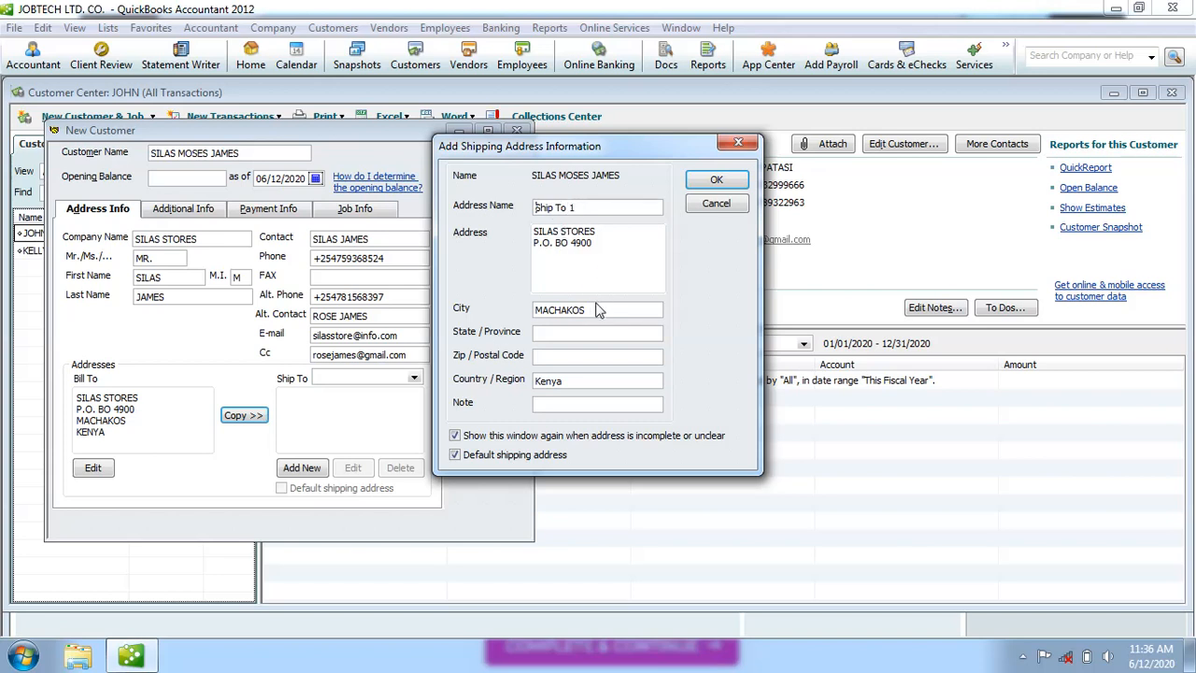
{"action": "left_click", "coordinate": [716, 180]}
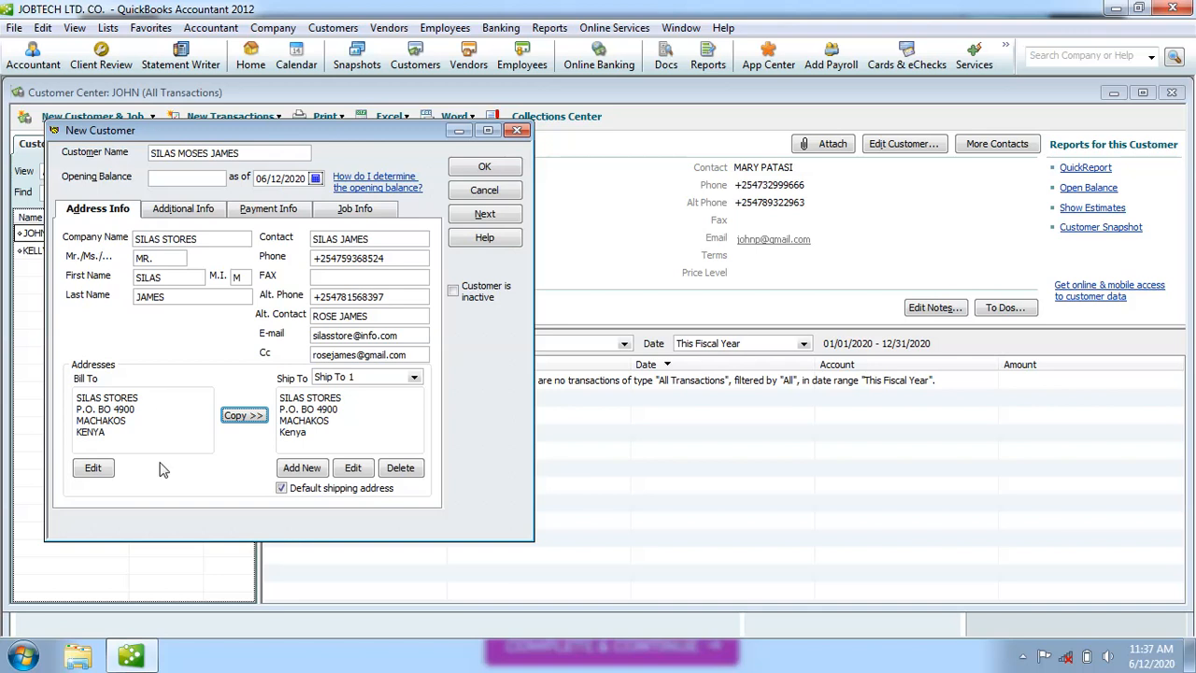
{"action": "left_click", "coordinate": [138, 437]}
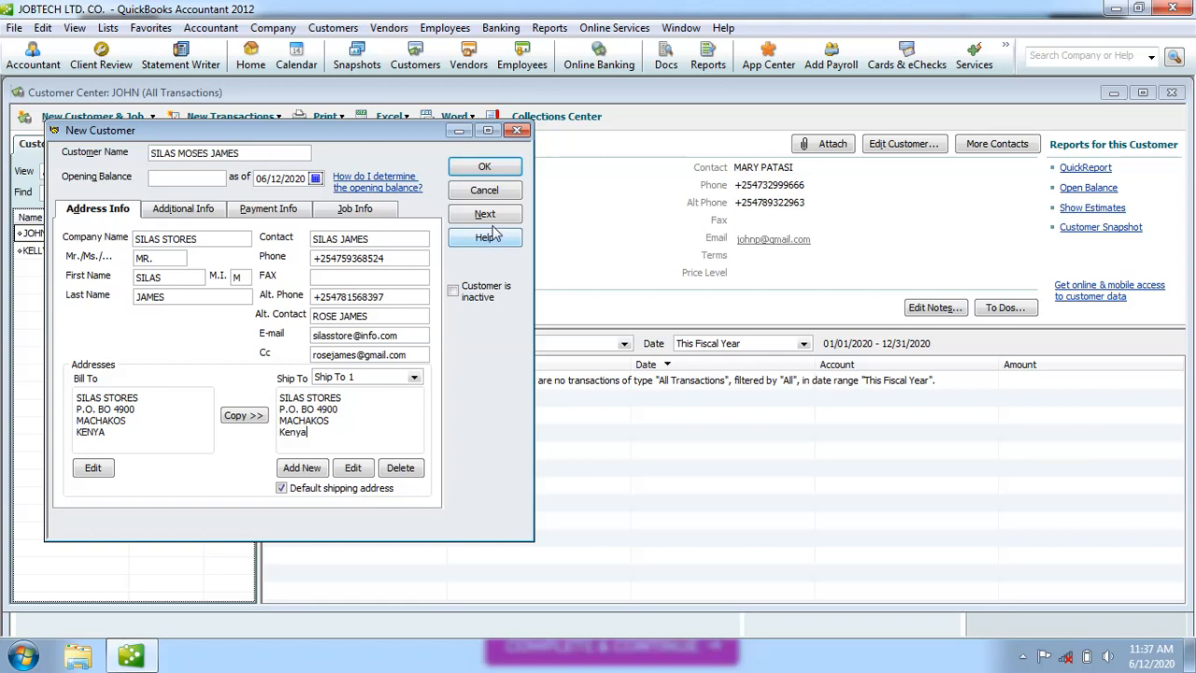
{"action": "left_click", "coordinate": [491, 170]}
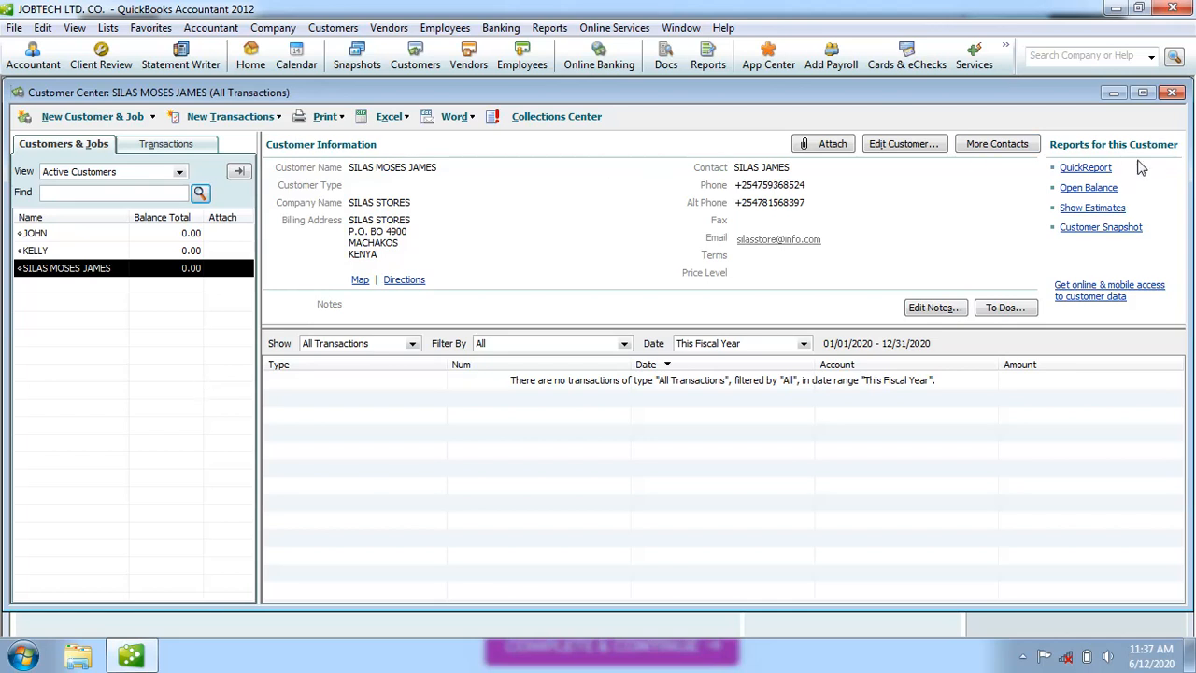
Close the Customer Center and open the Vendor Center from the Home page.
{"action": "left_click", "coordinate": [1173, 94]}
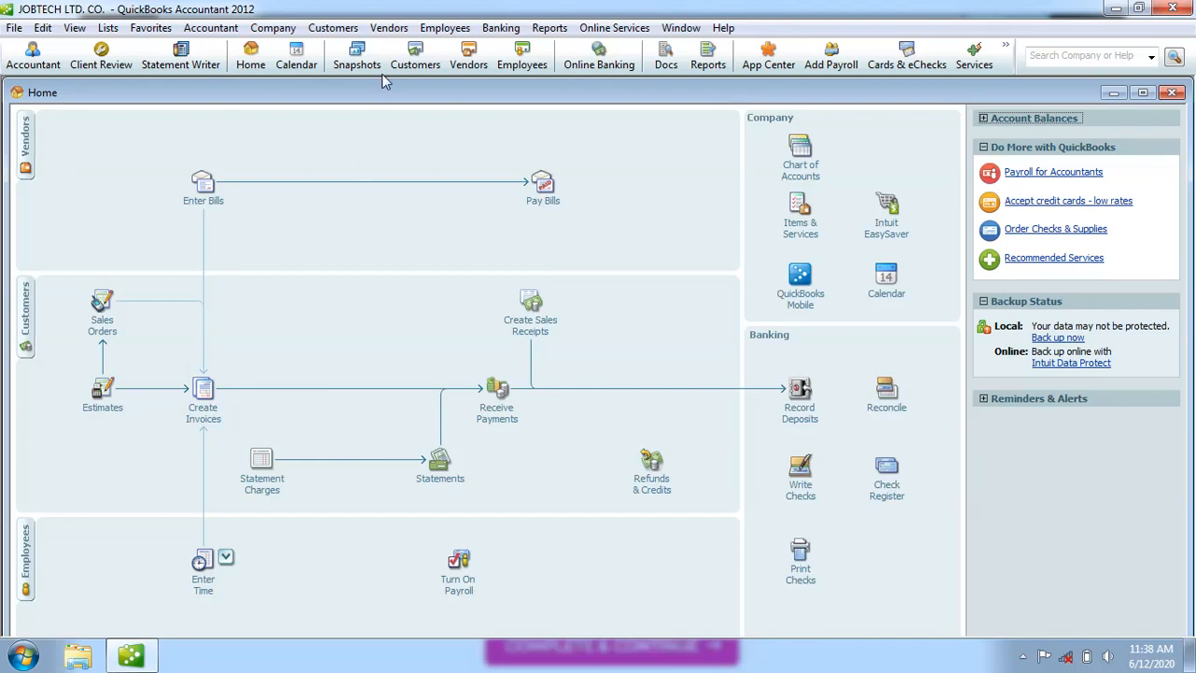
{"action": "left_click", "coordinate": [390, 29]}
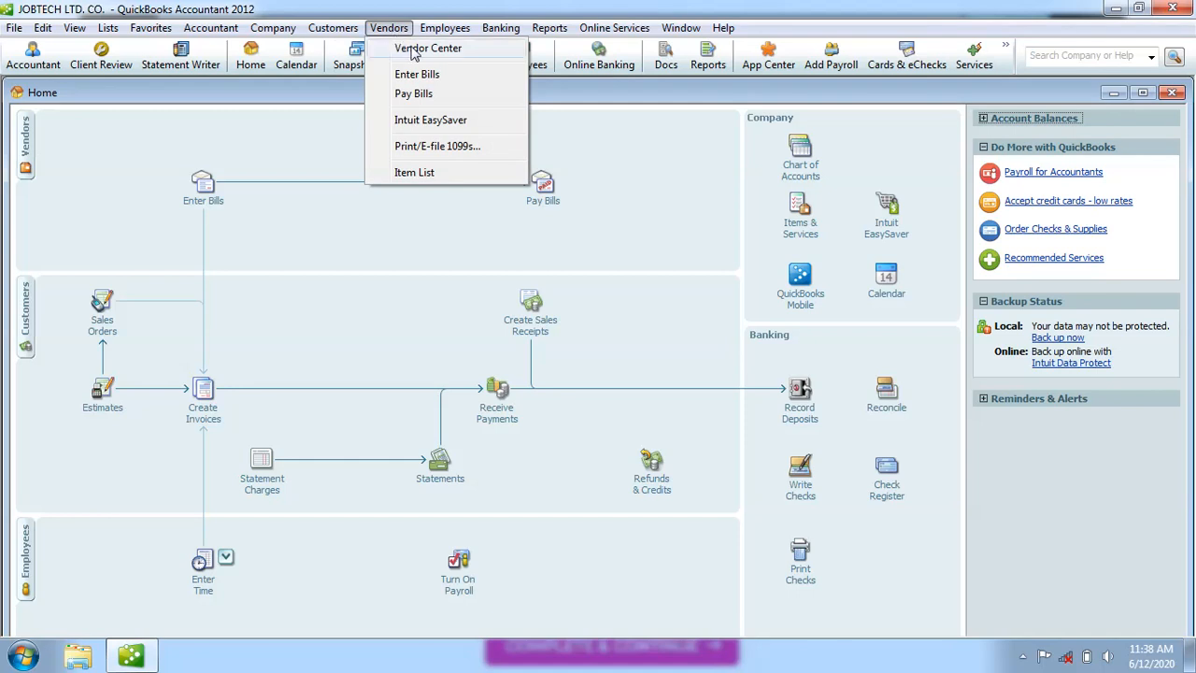
{"action": "left_click", "coordinate": [318, 148]}
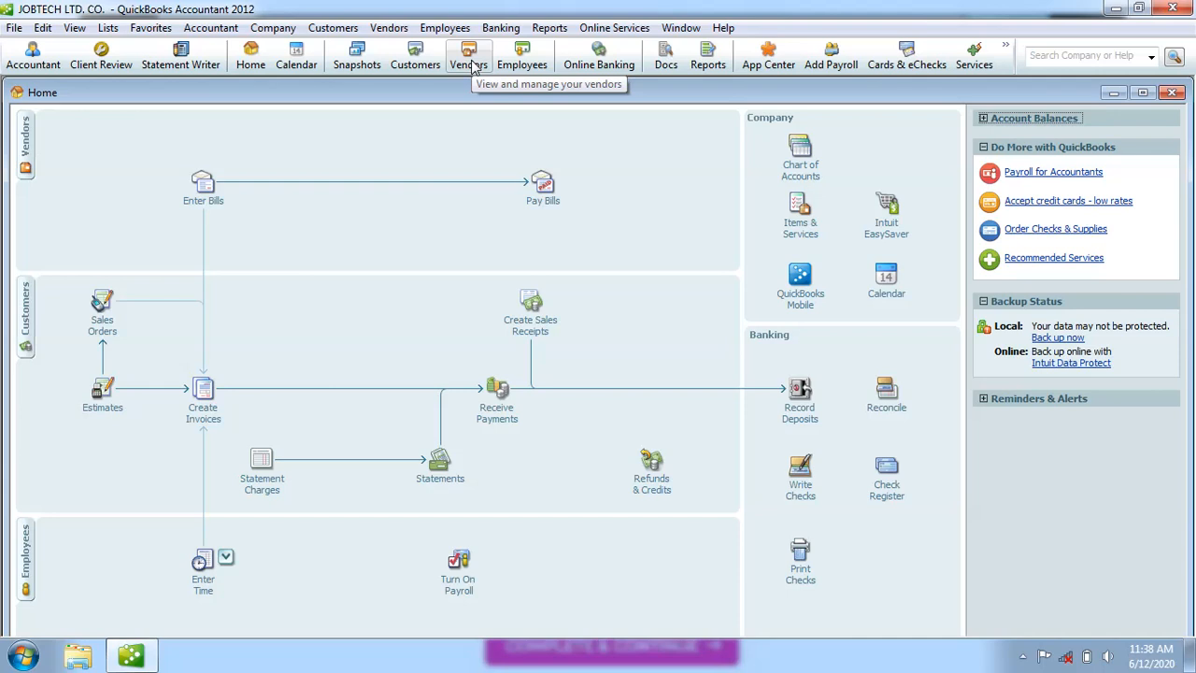
{"action": "left_click", "coordinate": [26, 159]}
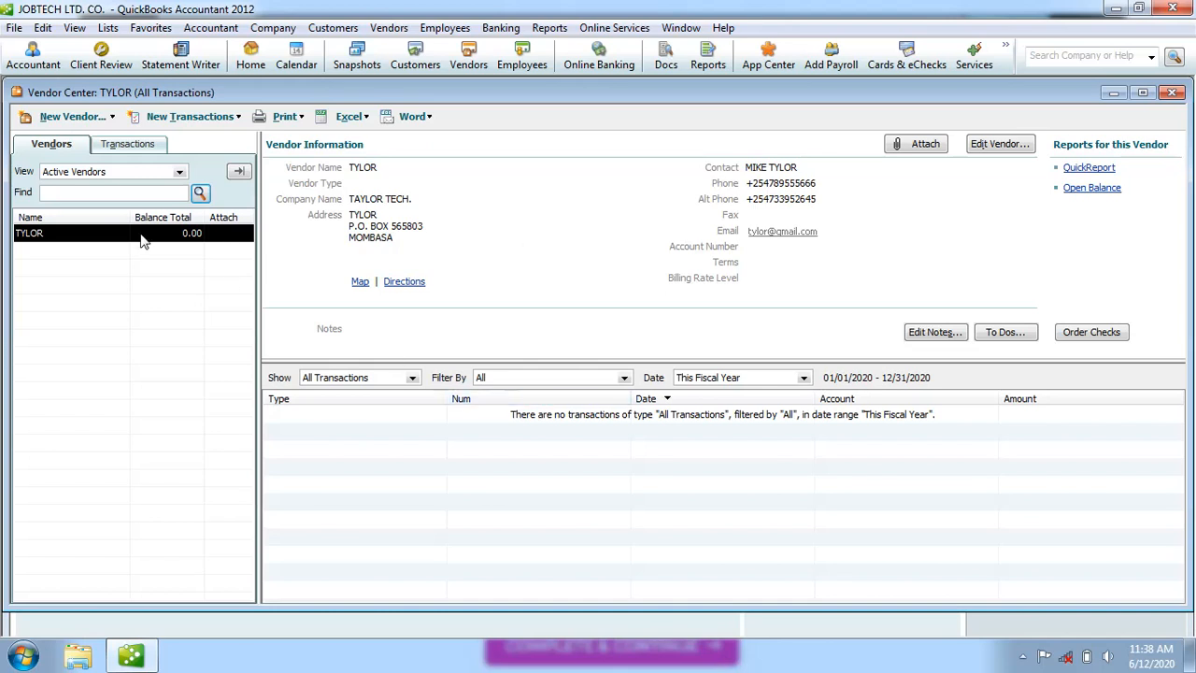
Start a new single vendor record and dismiss the New Feature notice.
{"action": "left_click", "coordinate": [67, 120]}
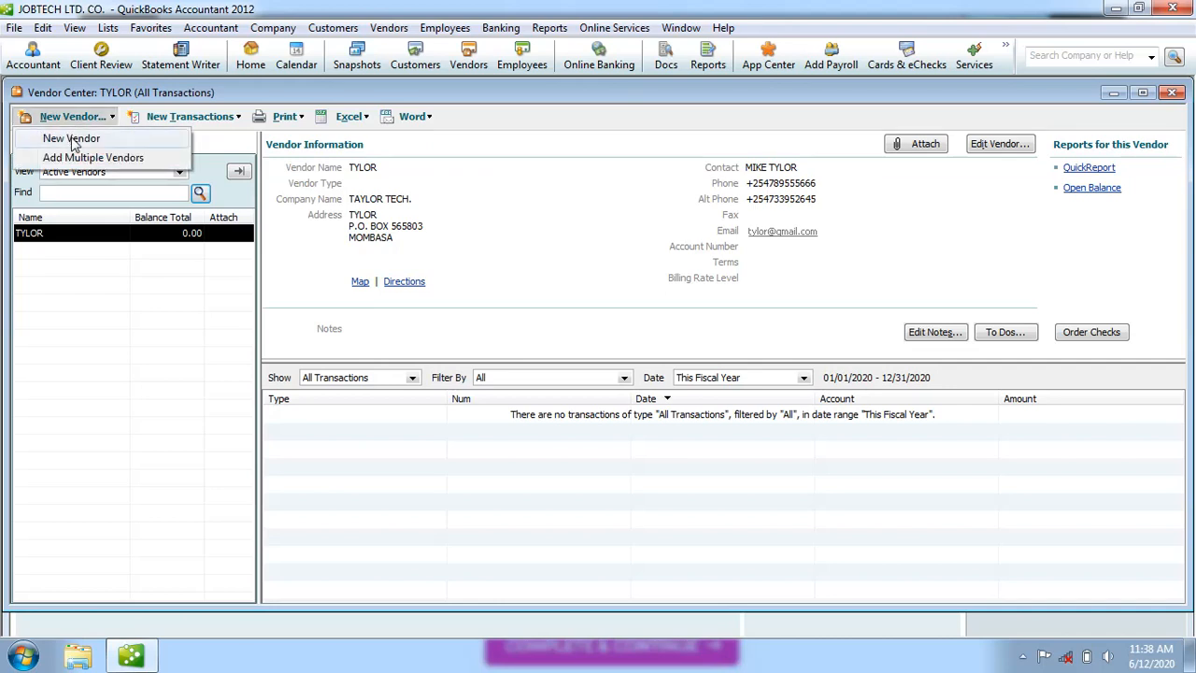
{"action": "left_click", "coordinate": [73, 153]}
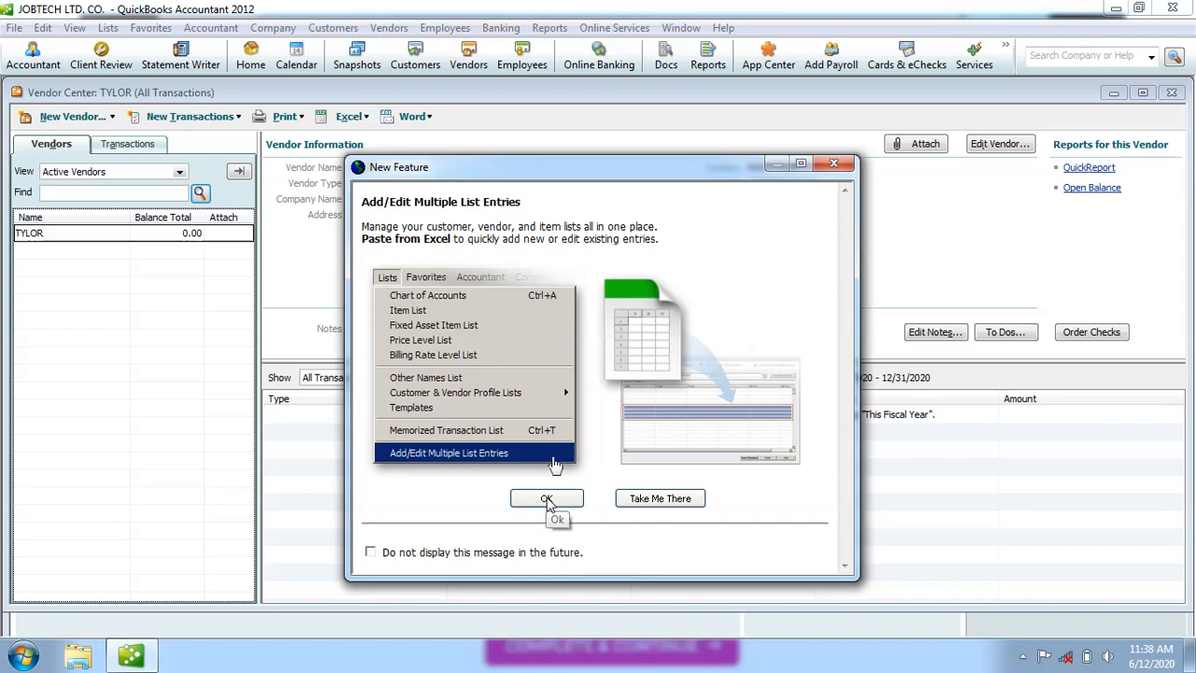
{"action": "left_click", "coordinate": [546, 499]}
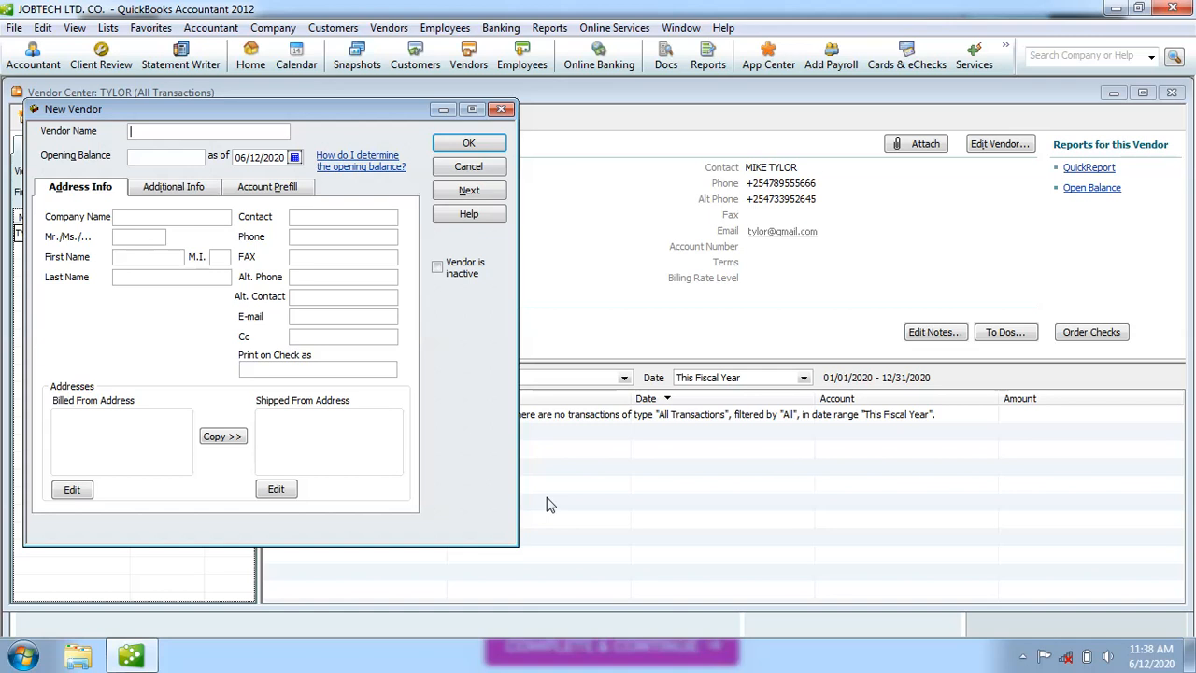
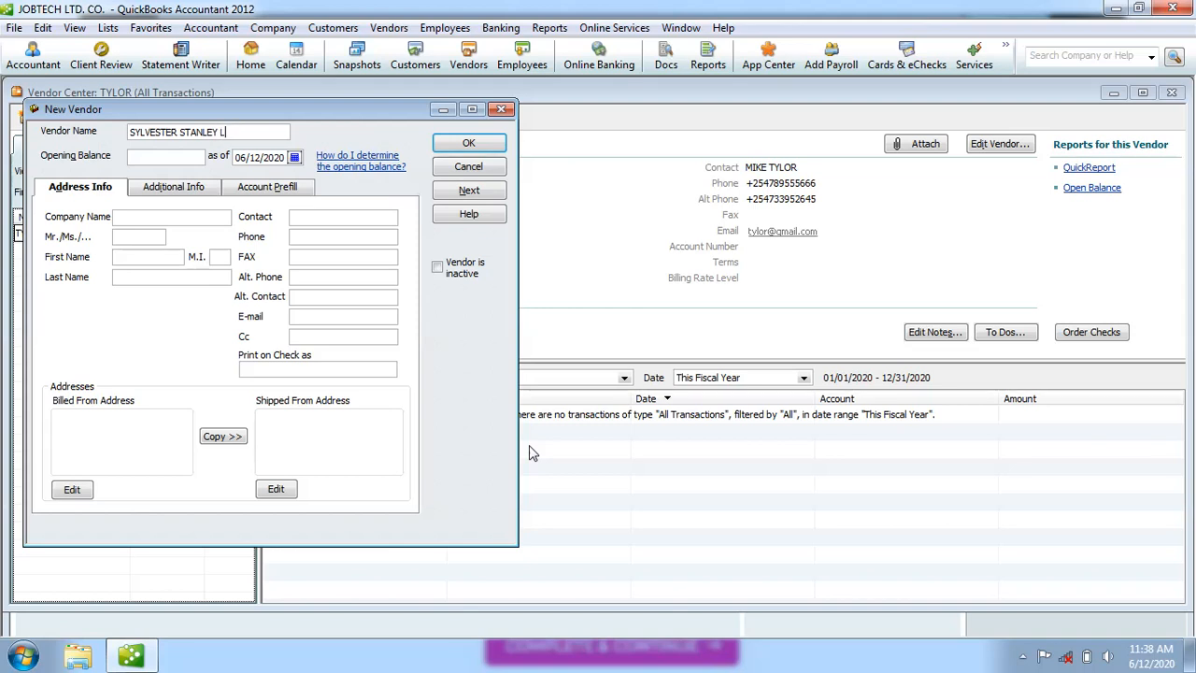
Set company name STANELY SUPPLIERS, then enter the title Mr. and the vendor's first name.
{"action": "left_click", "coordinate": [130, 218]}
{"action": "type", "text": "STANELY SUPPLIERS"}
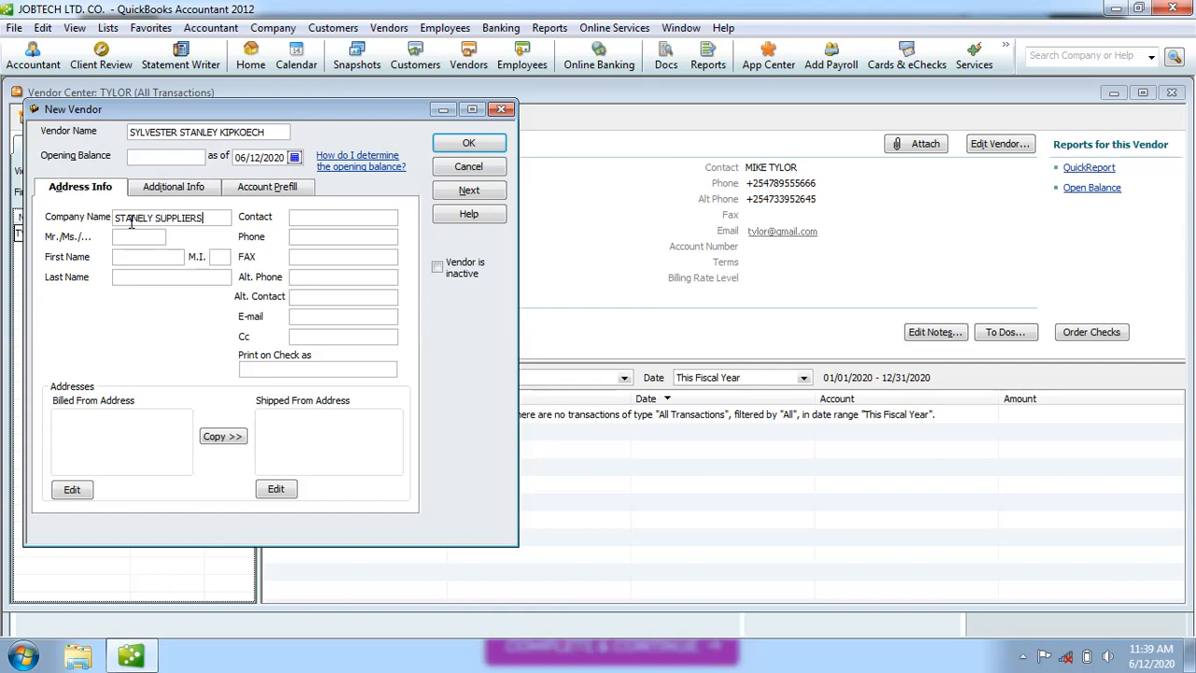
{"action": "left_click", "coordinate": [132, 236]}
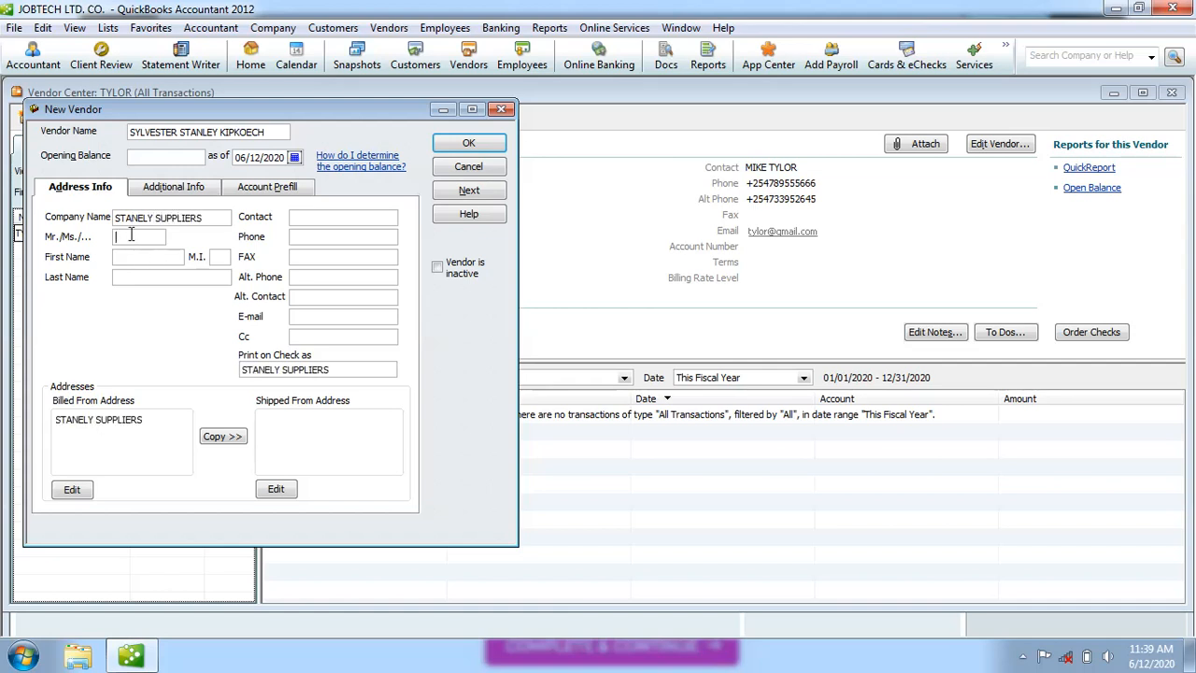
{"action": "type", "text": "MR"}
{"action": "type", "text": "."}
Add the vendor's middle initial and last name, and fill Contact from the name.
{"action": "left_click", "coordinate": [217, 257]}
{"action": "type", "text": "S."}
{"action": "left_click", "coordinate": [154, 276]}
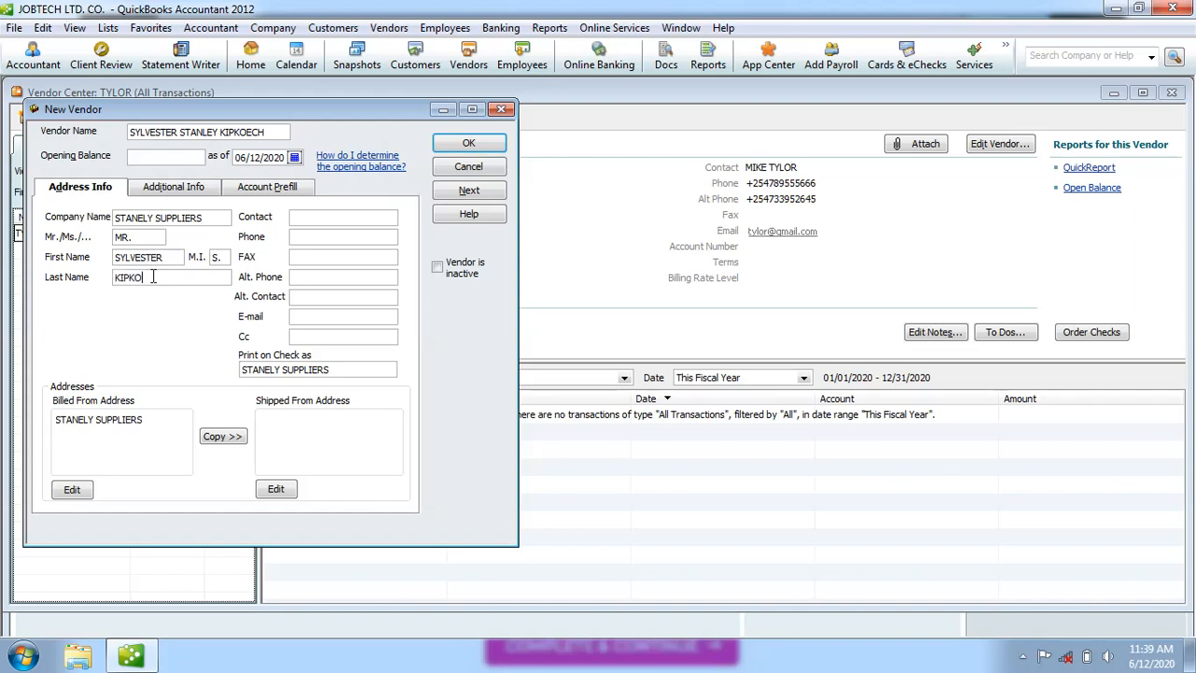
{"action": "left_click", "coordinate": [319, 217]}
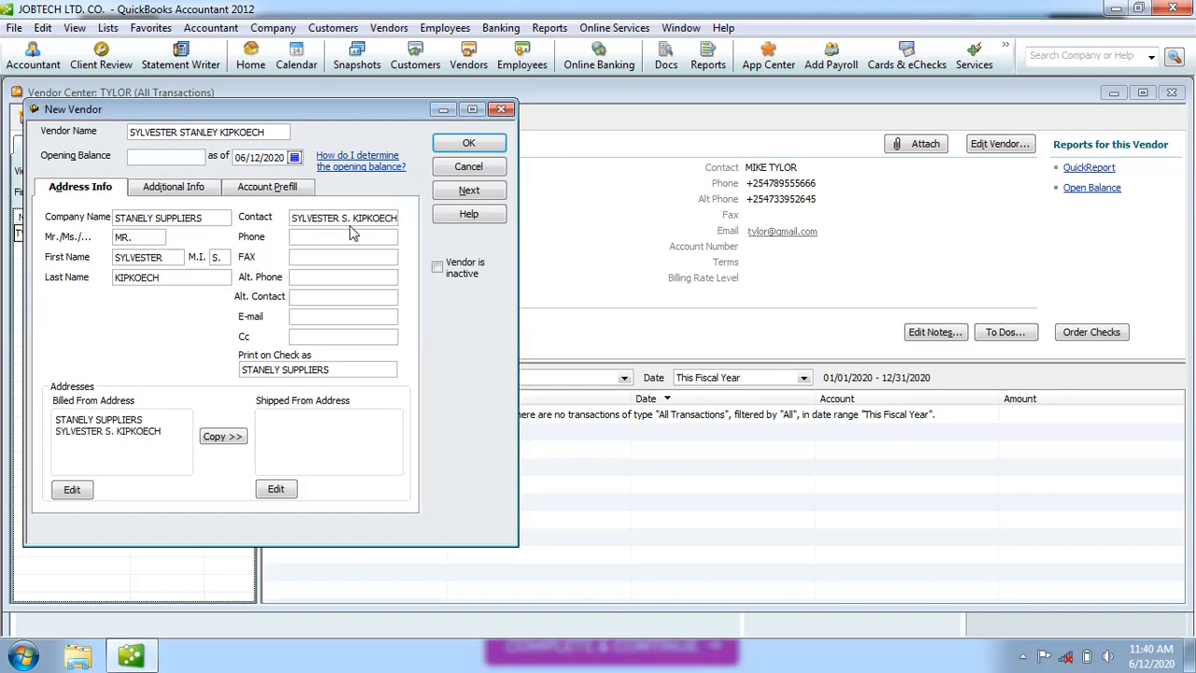
Enter the vendor's phone and alternate phone numbers and the alternate contact's name.
{"action": "left_click", "coordinate": [328, 238]}
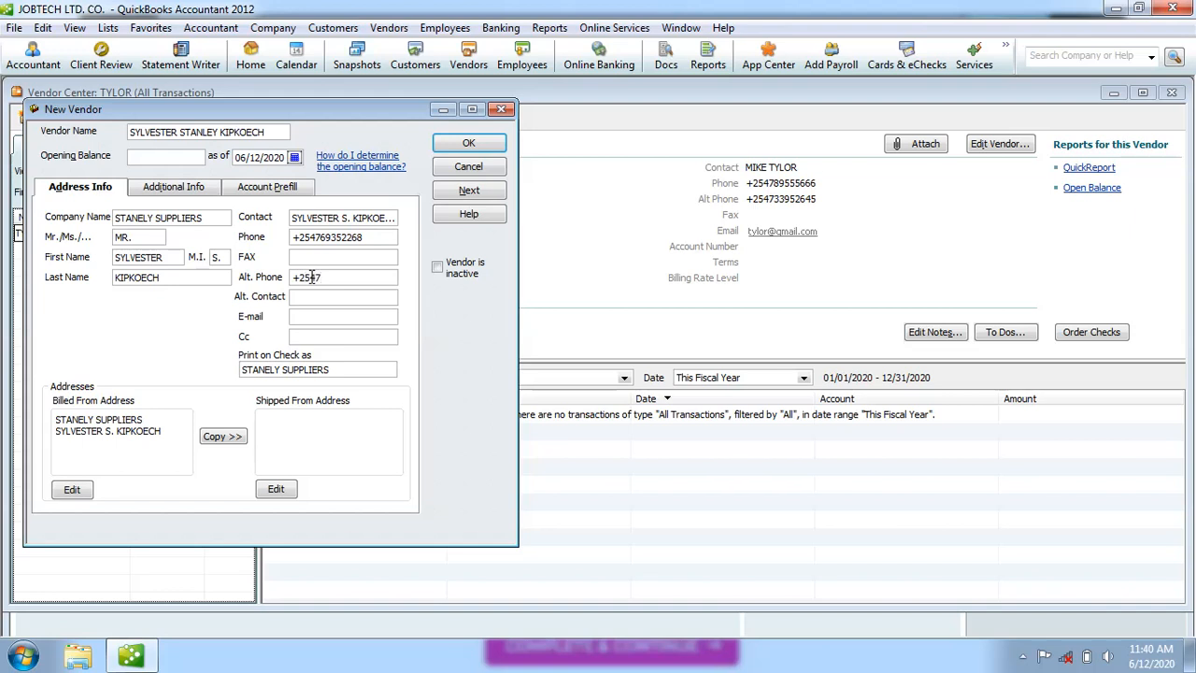
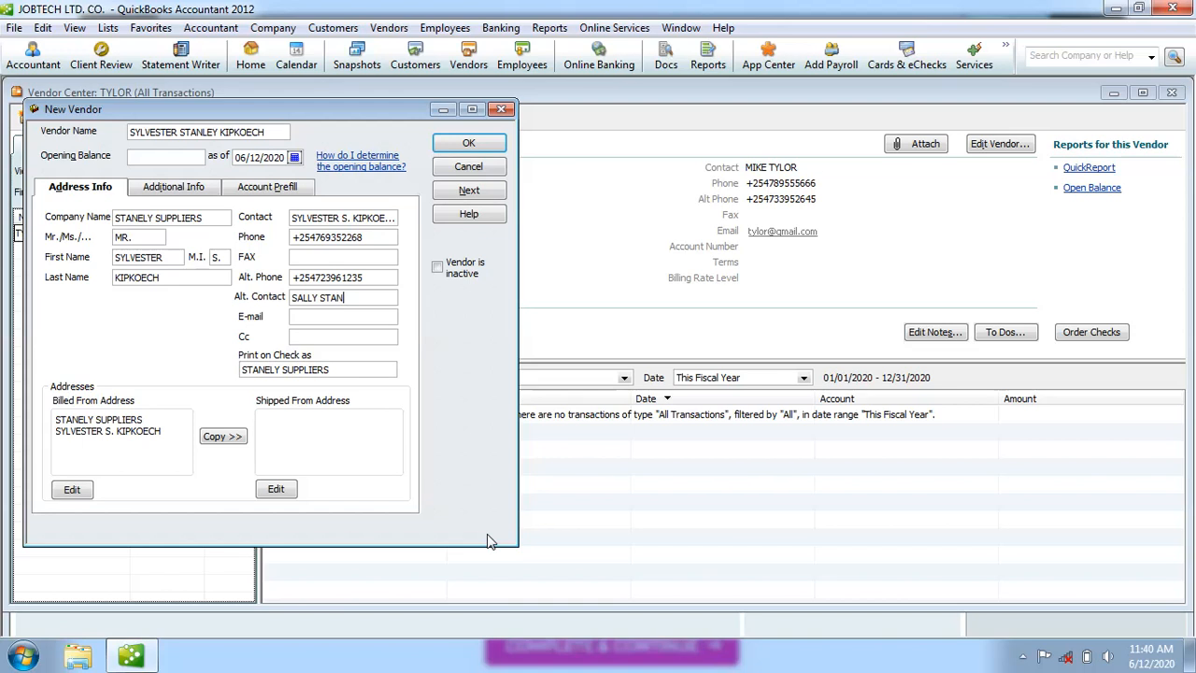
Enter the vendor's e-mail and Cc e-mail addresses, then select the Shipped From box.
{"action": "left_click", "coordinate": [328, 318]}
{"action": "type", "text": "tanely"}
{"action": "key", "text": "BackSpace"}
{"action": "key", "text": "BackSpace"}
{"action": "key", "text": "BackSpace"}
{"action": "key", "text": "BackSpace"}
{"action": "key", "text": "BackSpace"}
{"action": "key", "text": "BackSpace"}
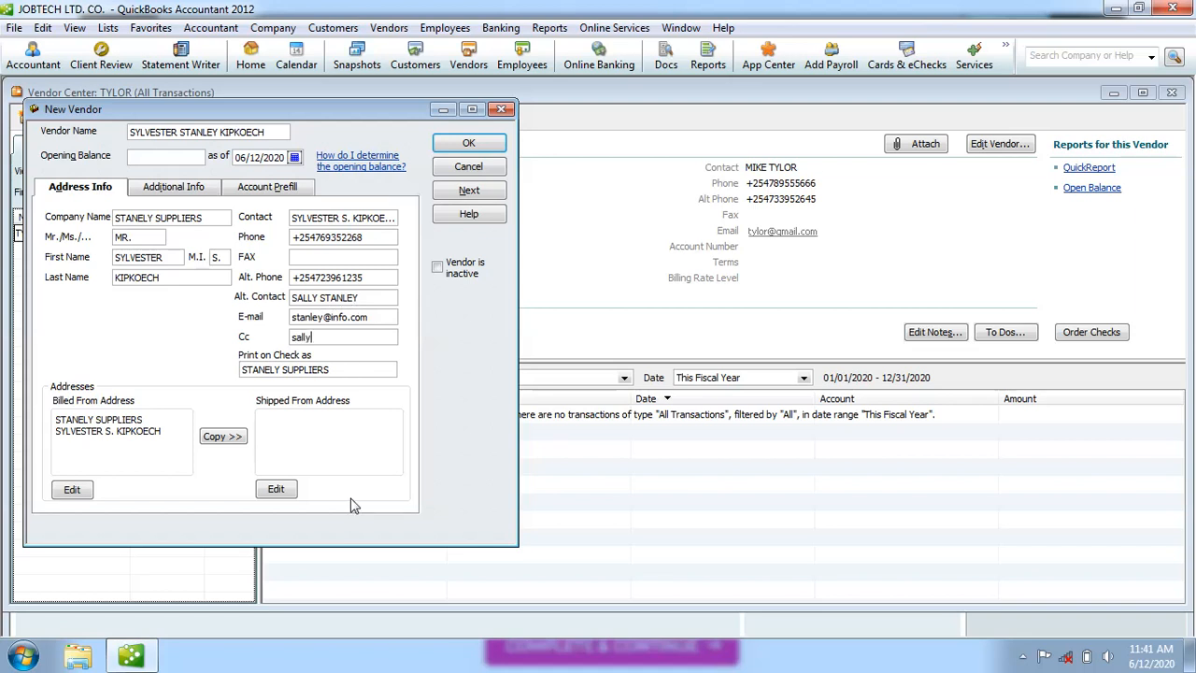
{"action": "left_click", "coordinate": [303, 443]}
Rewrite the billed-from address lines with the vendor's full name and a P.O. box.
{"action": "left_click", "coordinate": [74, 488]}
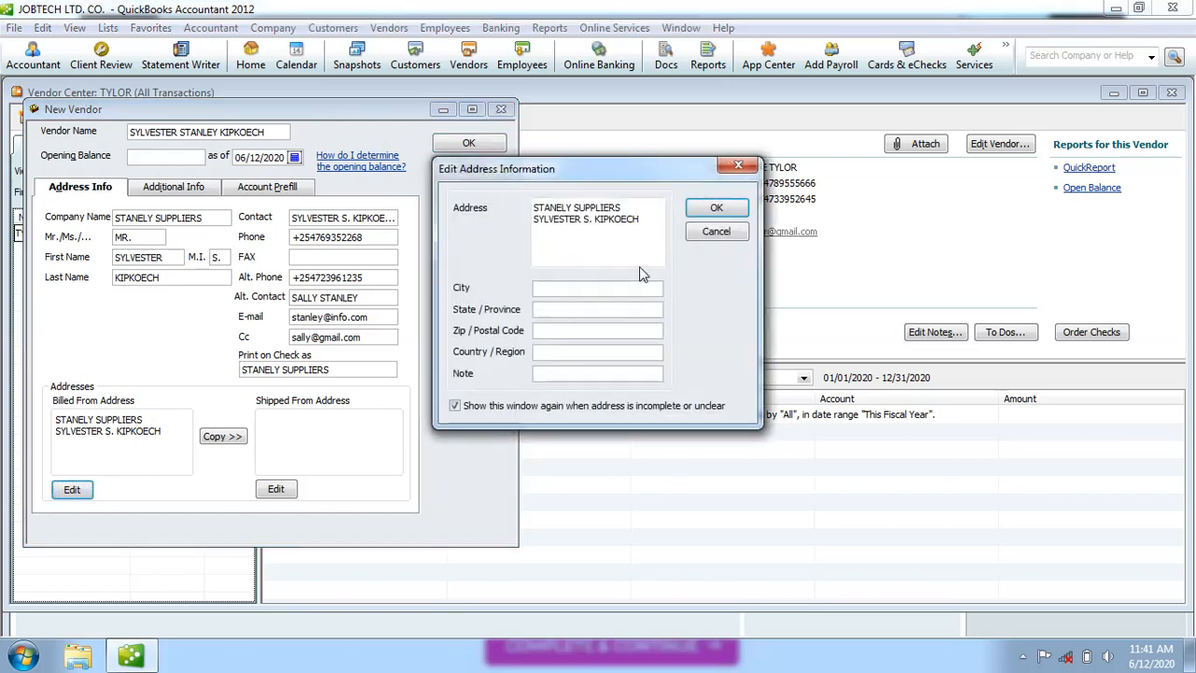
{"action": "key", "text": "BackSpace"}
{"action": "key", "text": "BackSpace"}
{"action": "key", "text": "BackSpace"}
{"action": "key", "text": "BackSpace"}
{"action": "key", "text": "BackSpace"}
{"action": "key", "text": "BackSpace"}
{"action": "key", "text": "BackSpace"}
{"action": "key", "text": "BackSpace"}
{"action": "key", "text": "BackSpace"}
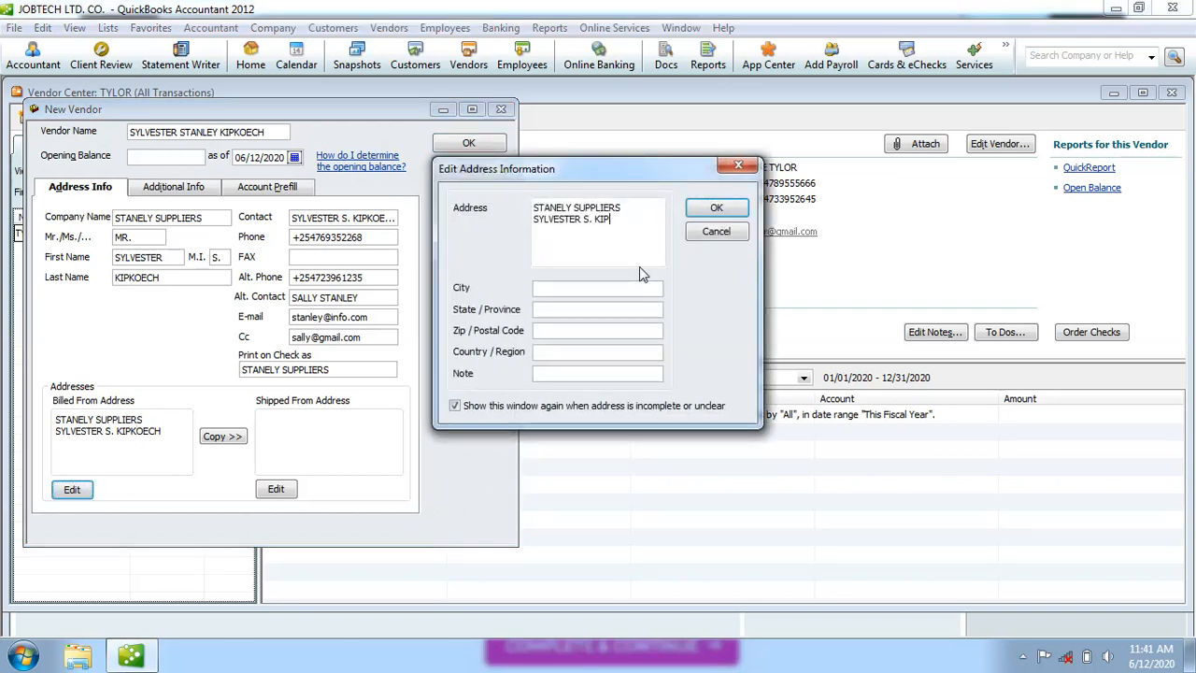
{"action": "key", "text": "BackSpace"}
{"action": "key", "text": "BackSpace"}
{"action": "key", "text": "BackSpace"}
{"action": "key", "text": "BackSpace"}
{"action": "key", "text": "BackSpace"}
{"action": "key", "text": "BackSpace"}
{"action": "key", "text": "BackSpace"}
{"action": "key", "text": "BackSpace"}
{"action": "key", "text": "BackSpace"}
{"action": "key", "text": "BackSpace"}
{"action": "key", "text": "BackSpace"}
{"action": "key", "text": "BackSpace"}
{"action": "key", "text": "BackSpace"}
{"action": "key", "text": "BackSpace"}
{"action": "key", "text": "BackSpace"}
{"action": "key", "text": "BackSpace"}
{"action": "key", "text": "BackSpace"}
{"action": "key", "text": "BackSpace"}
{"action": "key", "text": "BackSpace"}
{"action": "key", "text": "BackSpace"}
{"action": "key", "text": "BackSpace"}
{"action": "key", "text": "BackSpace"}
{"action": "key", "text": "BackSpace"}
{"action": "key", "text": "BackSpace"}
{"action": "key", "text": "BackSpace"}
{"action": "key", "text": "BackSpace"}
{"action": "key", "text": "BackSpace"}
{"action": "key", "text": "BackSpace"}
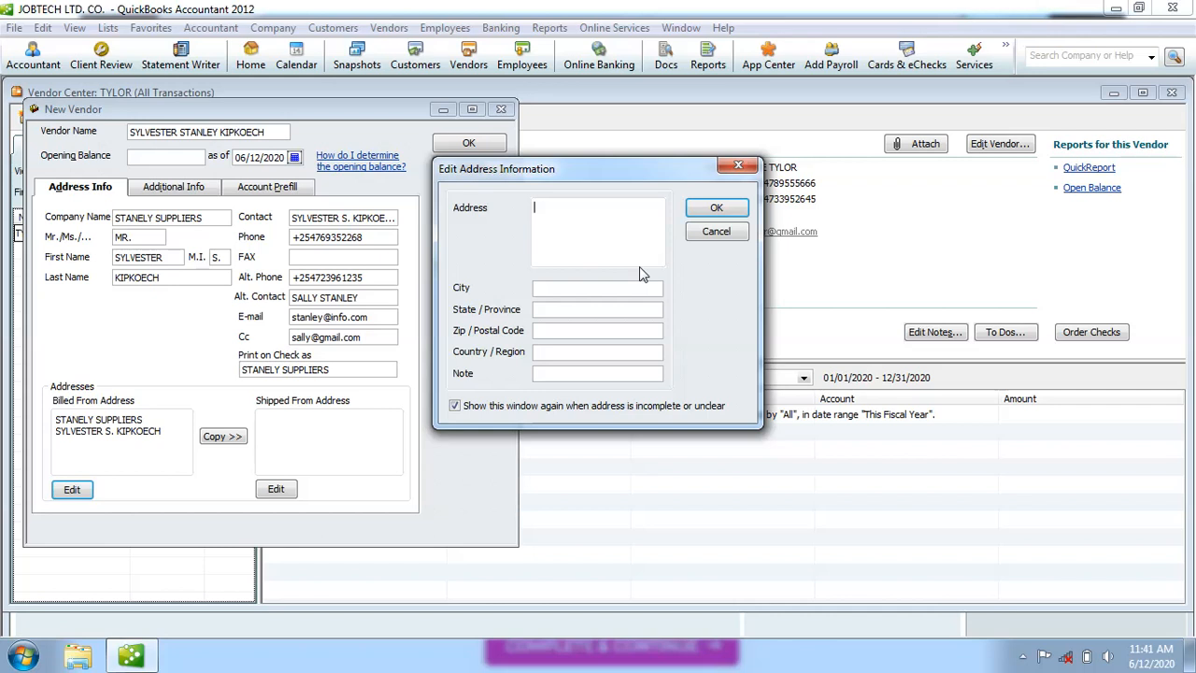
{"action": "type", "text": "sylvestre"}
{"action": "key", "text": "BackSpace"}
{"action": "key", "text": "BackSpace"}
{"action": "key", "text": "BackSpace"}
{"action": "key", "text": "BackSpace"}
{"action": "key", "text": "BackSpace"}
{"action": "key", "text": "BackSpace"}
{"action": "key", "text": "BackSpace"}
{"action": "key", "text": "BackSpace"}
{"action": "key", "text": "BackSpace"}
{"action": "key", "text": "Return"}
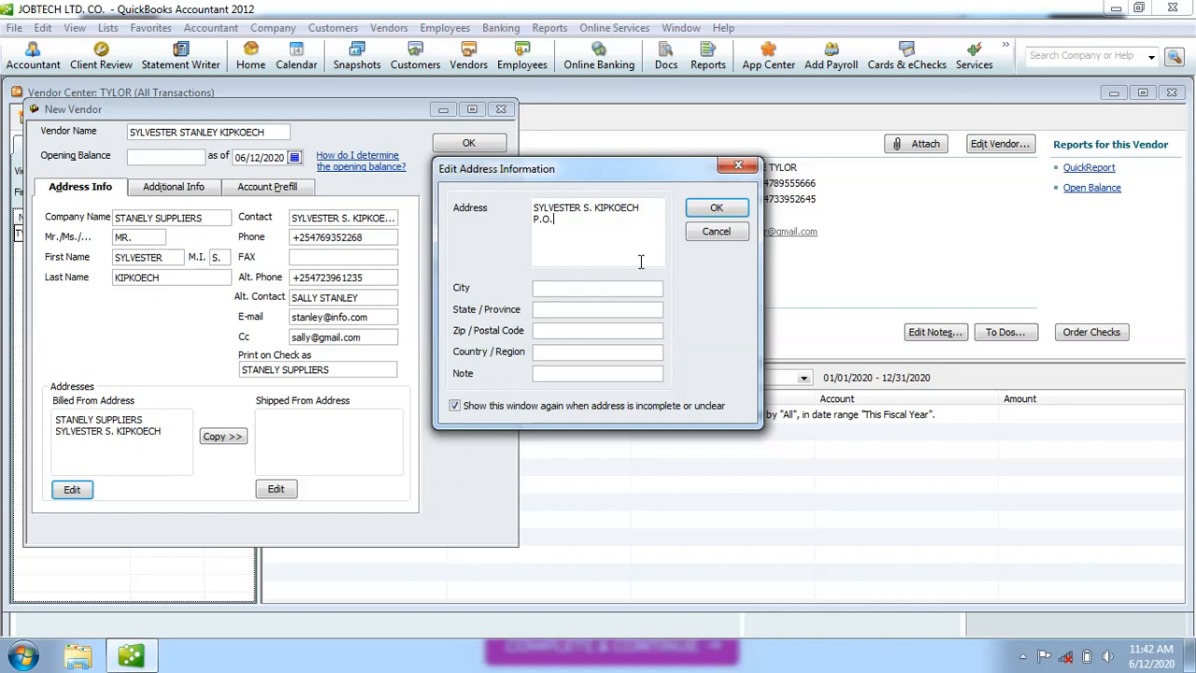
Set the billed-from city to ELDORET and country to KENYA, and confirm.
{"action": "left_click", "coordinate": [584, 291]}
{"action": "type", "text": "ELDORET"}
{"action": "left_click", "coordinate": [570, 351]}
{"action": "type", "text": "KENYA"}
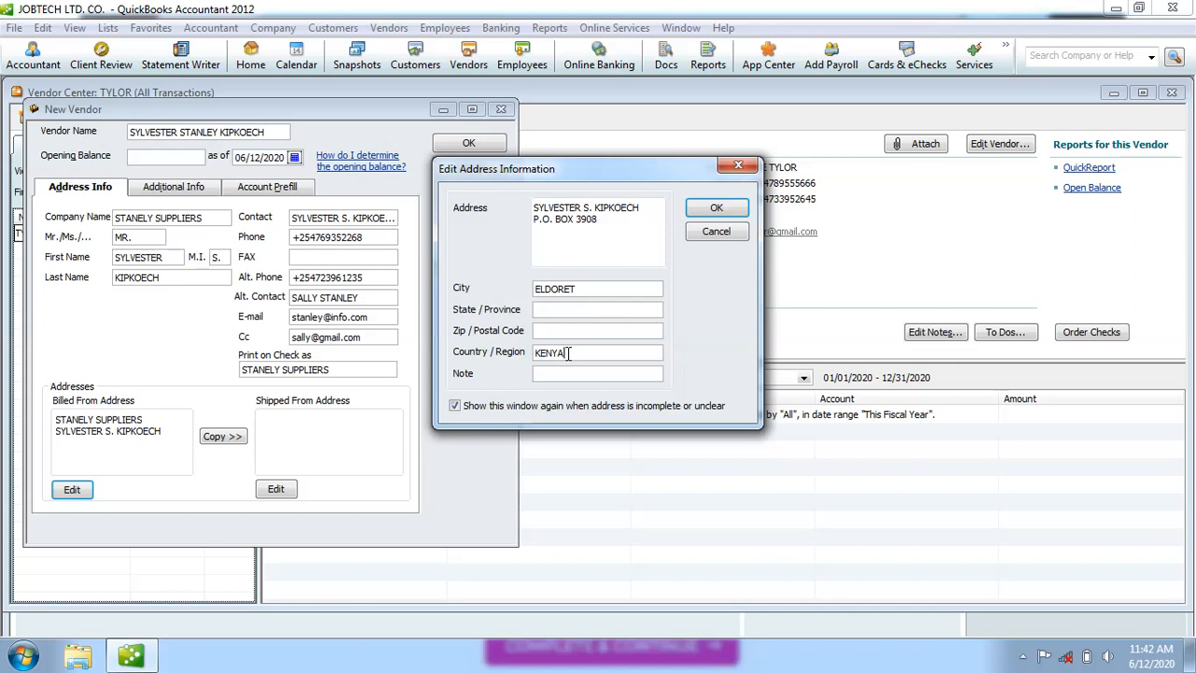
{"action": "left_click", "coordinate": [718, 209]}
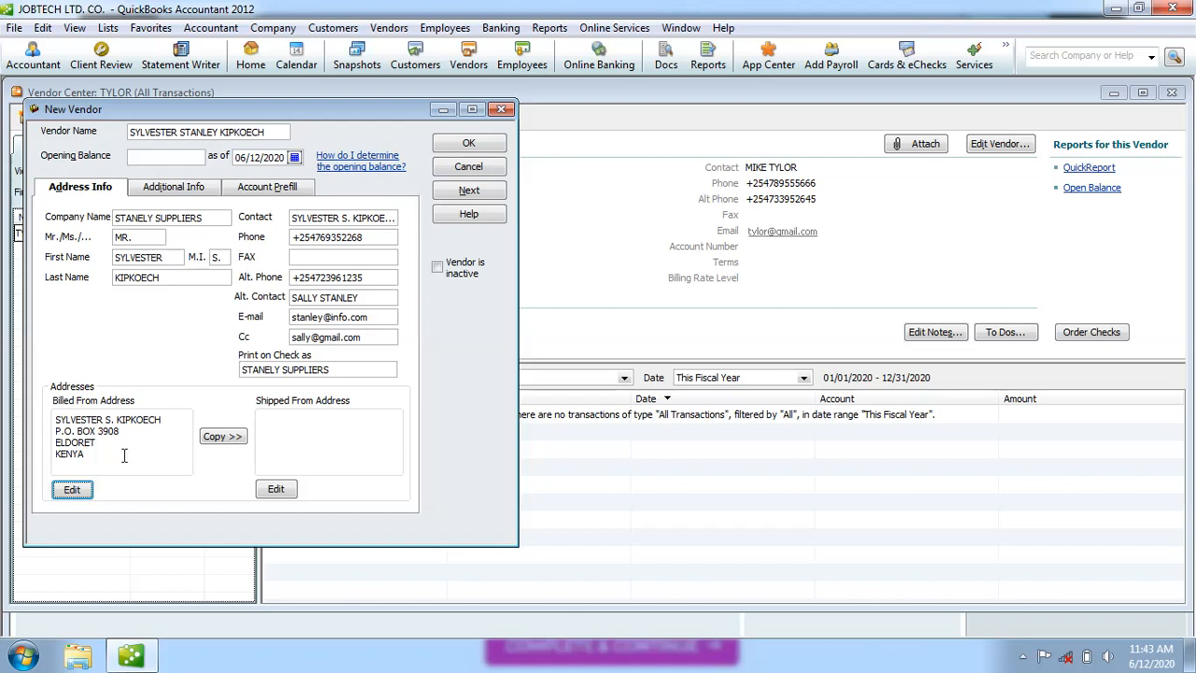
{"action": "left_click", "coordinate": [274, 425]}
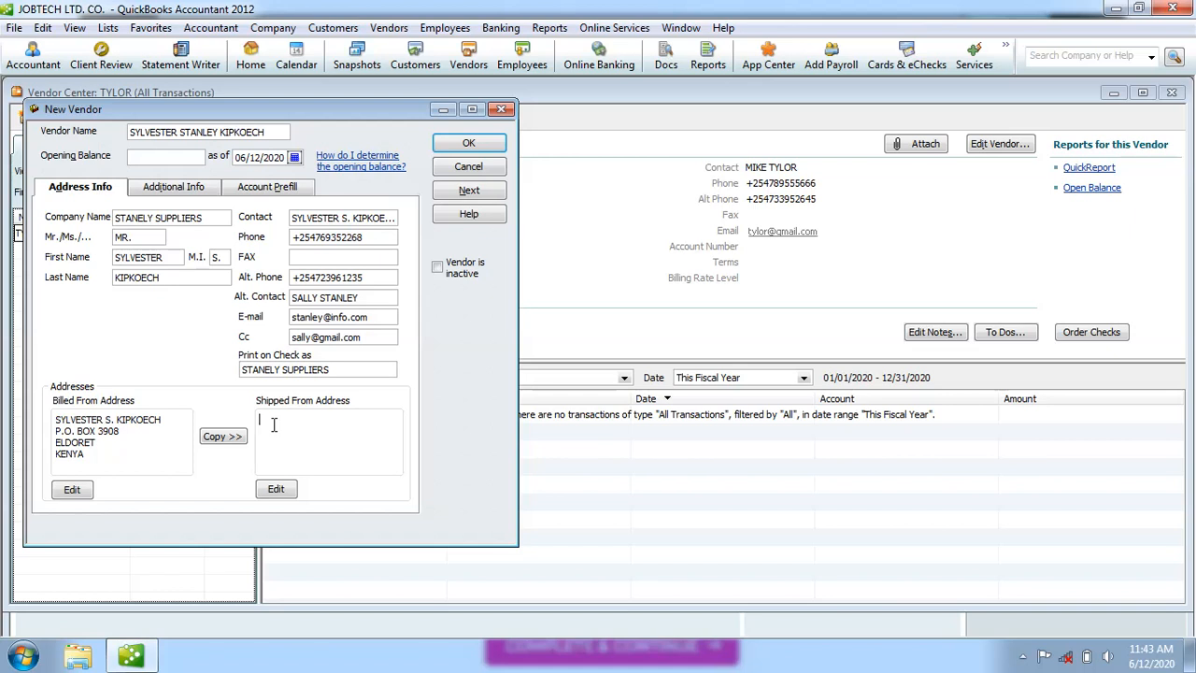
Enter shipped-from address STANELY SUPPLIERS with a P.O. box, city NAIROBI, country KENYA, and confirm.
{"action": "left_click", "coordinate": [277, 489]}
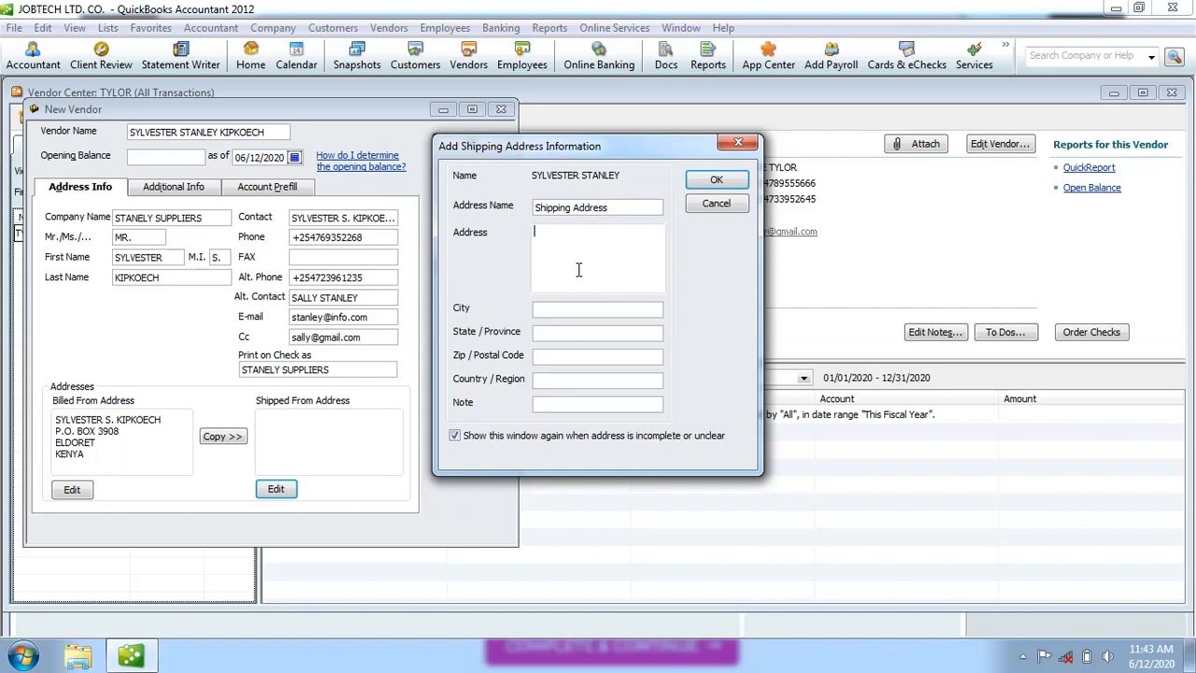
{"action": "type", "text": "STANELY SUPPLIERS"}
{"action": "key", "text": "Return"}
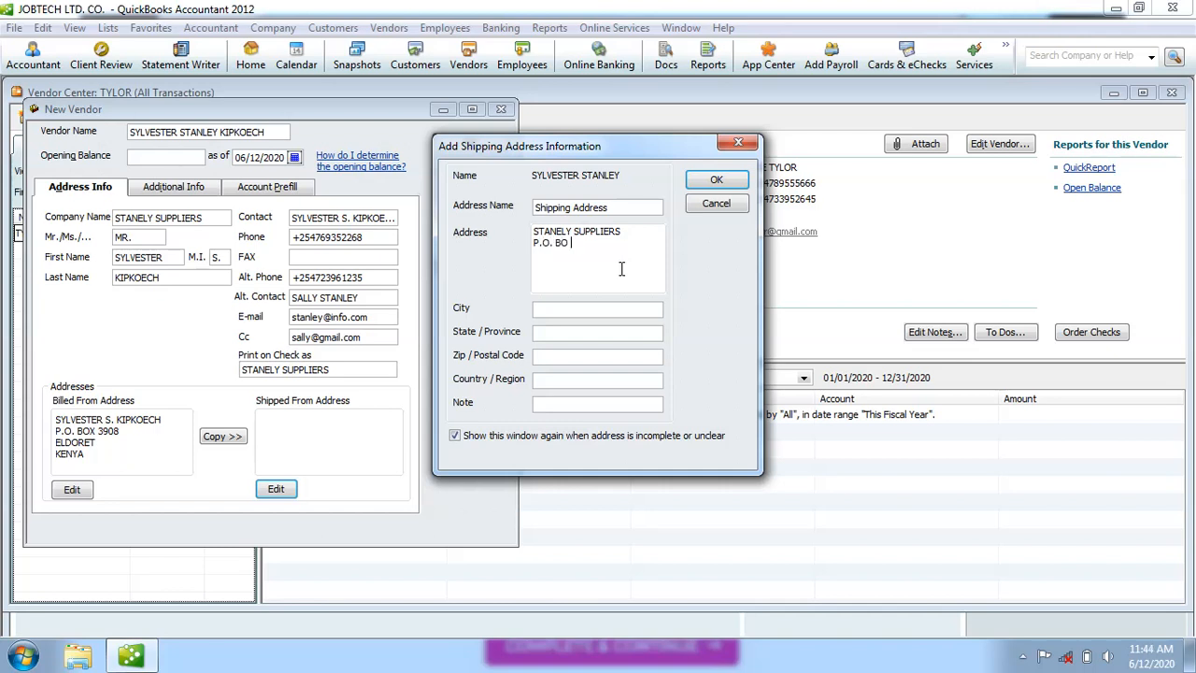
{"action": "left_click", "coordinate": [549, 309]}
{"action": "type", "text": "NAIROBI"}
{"action": "left_click", "coordinate": [566, 382]}
{"action": "type", "text": "KENYA"}
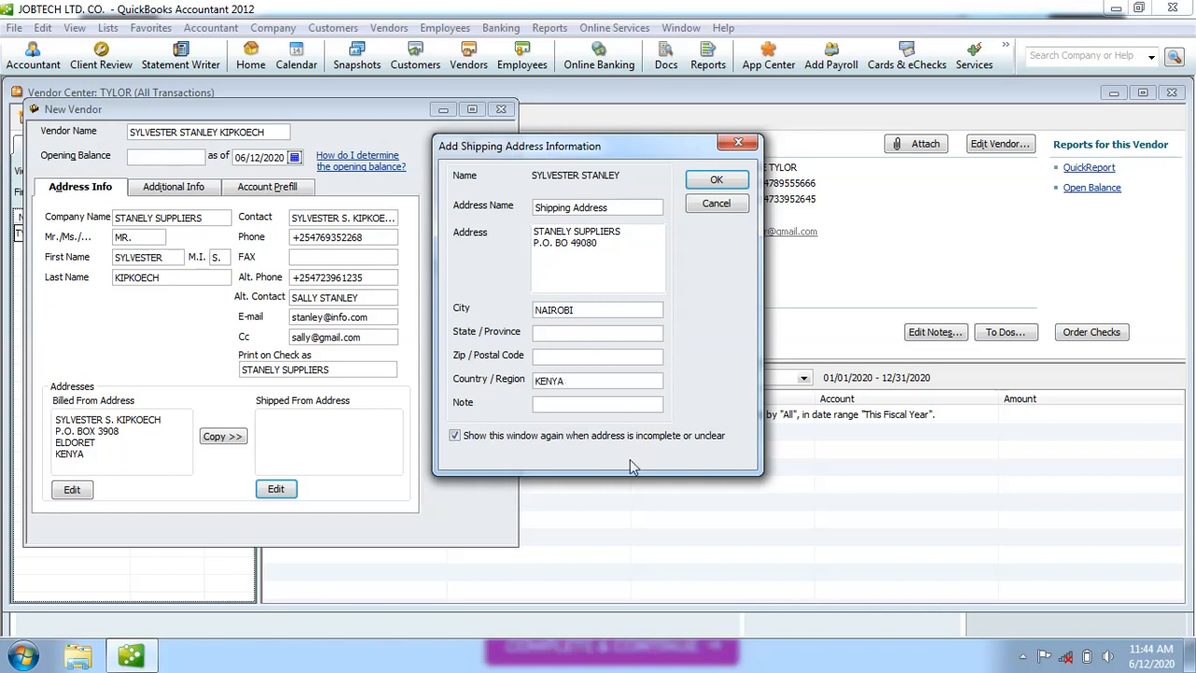
{"action": "left_click", "coordinate": [715, 181]}
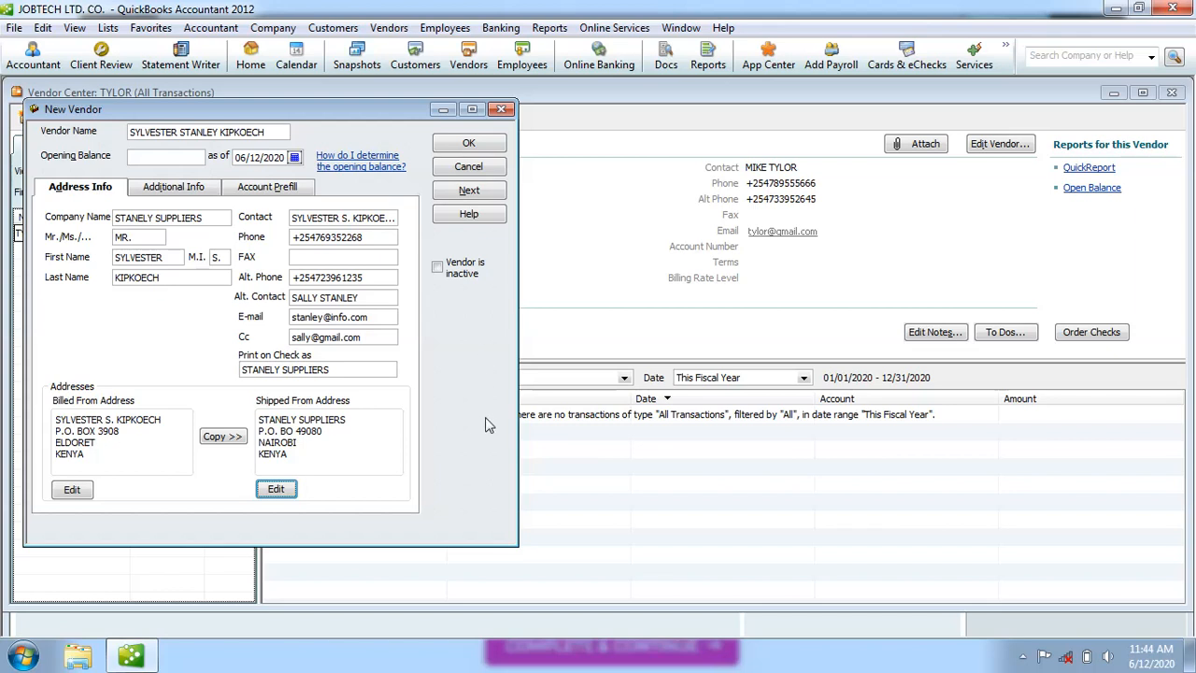
Save the new STANELY SUPPLIERS vendor with OK.
{"action": "left_click", "coordinate": [480, 147]}
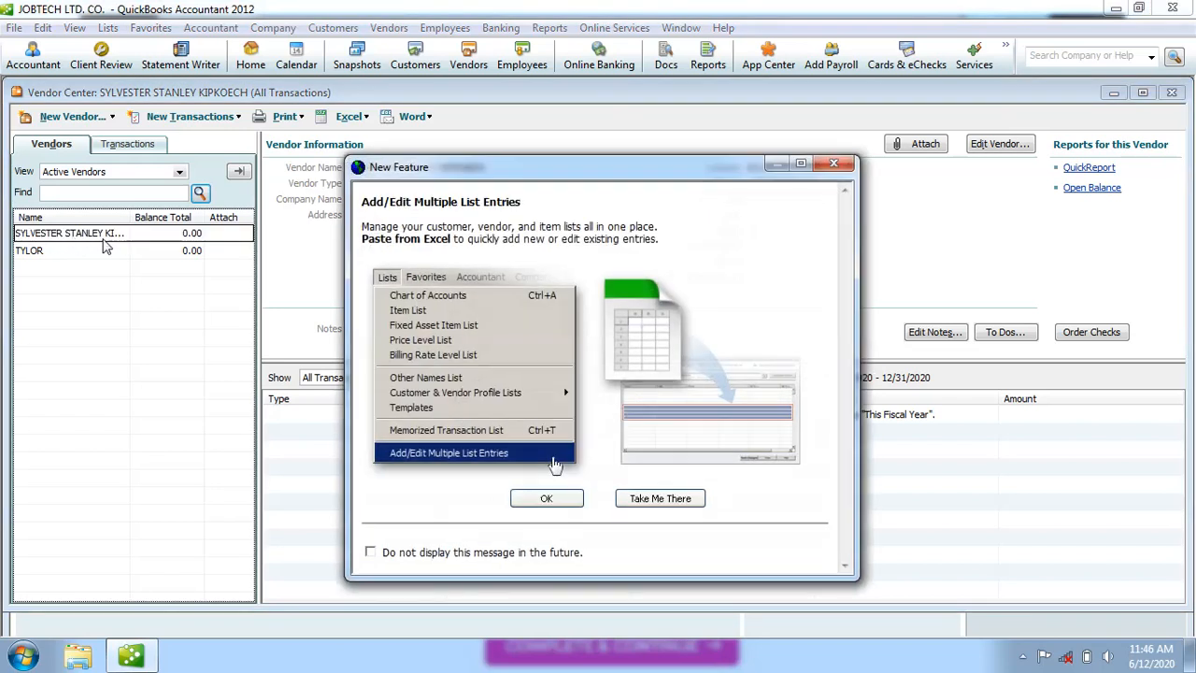
Dismiss the Add/Edit Multiple List Entries notice to reach the Edit Vendor window.
{"action": "left_click", "coordinate": [554, 499]}
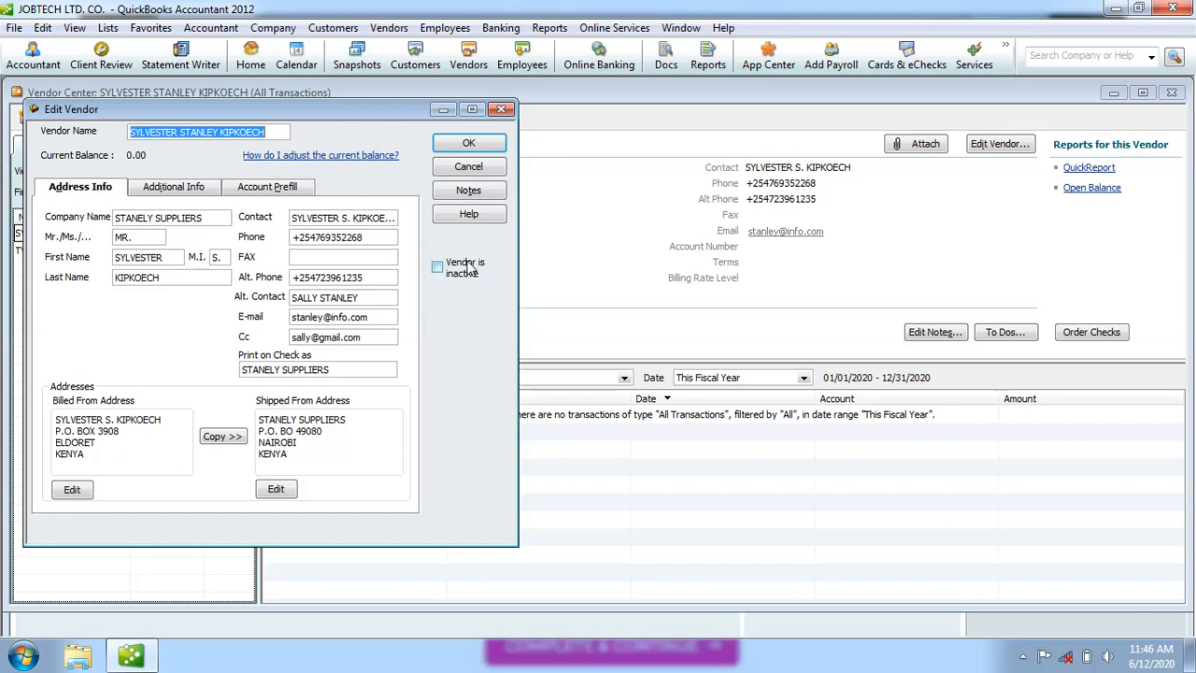
Close the Edit Vendor window for STANELY SUPPLIERS to return to the Vendor Center.
{"action": "left_click", "coordinate": [502, 110]}
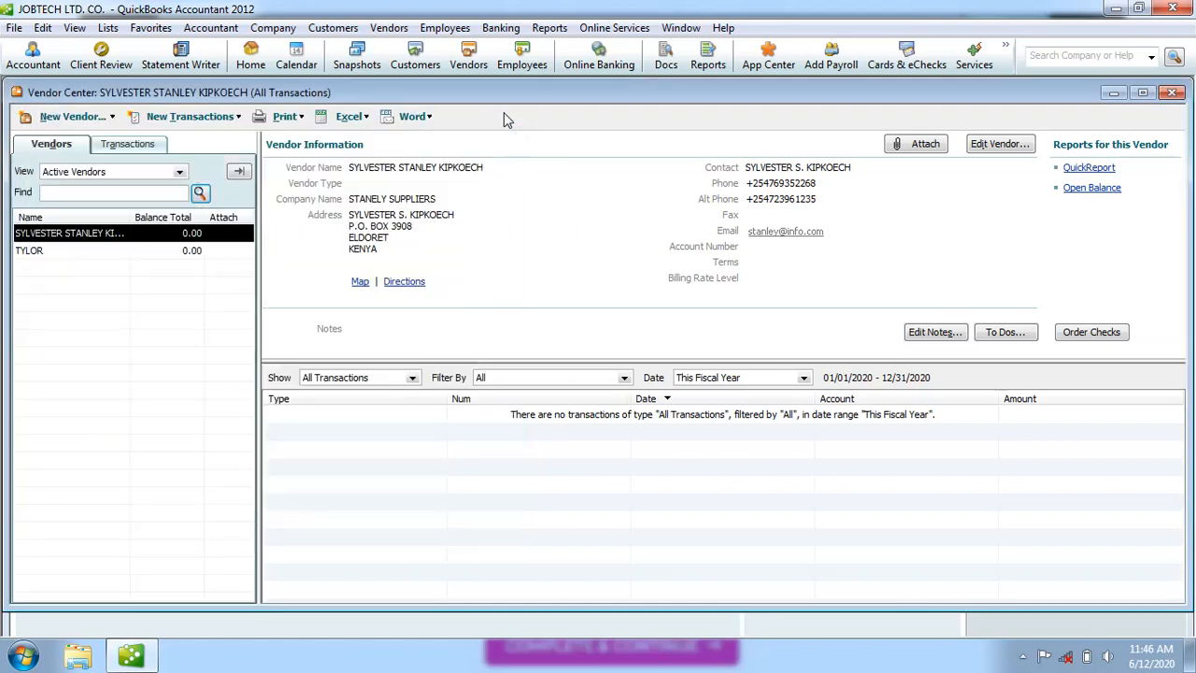